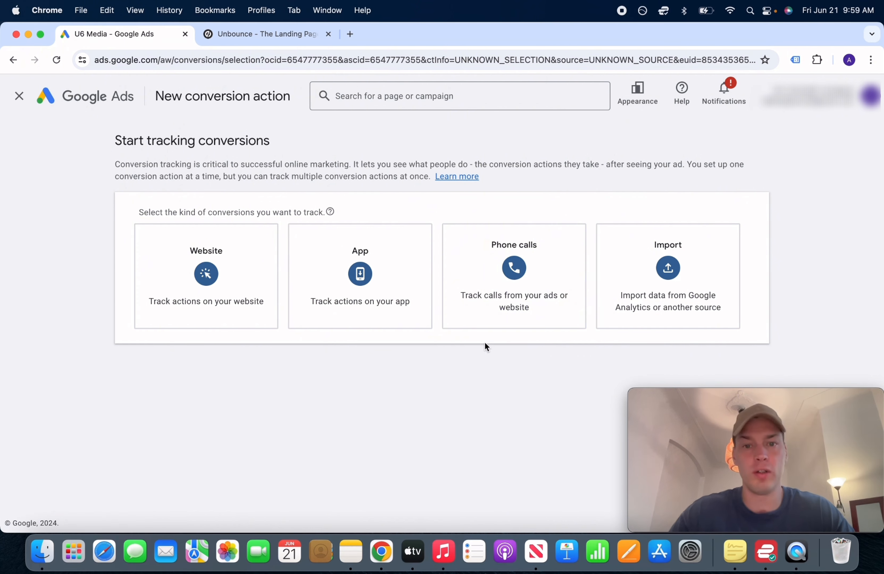
# Choose phone calls to a number on your website as the conversion type
pyautogui.click(514, 283)
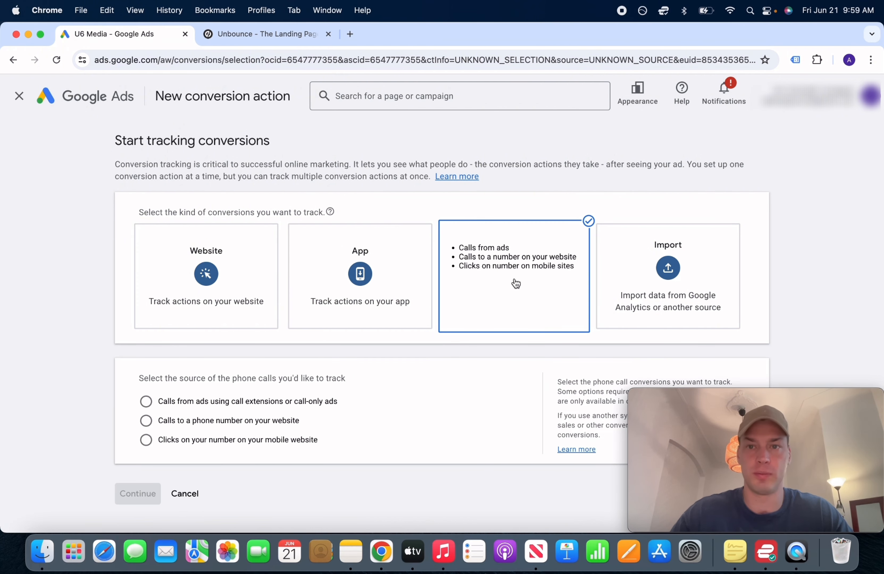
pyautogui.scroll(-1, 276, 374)
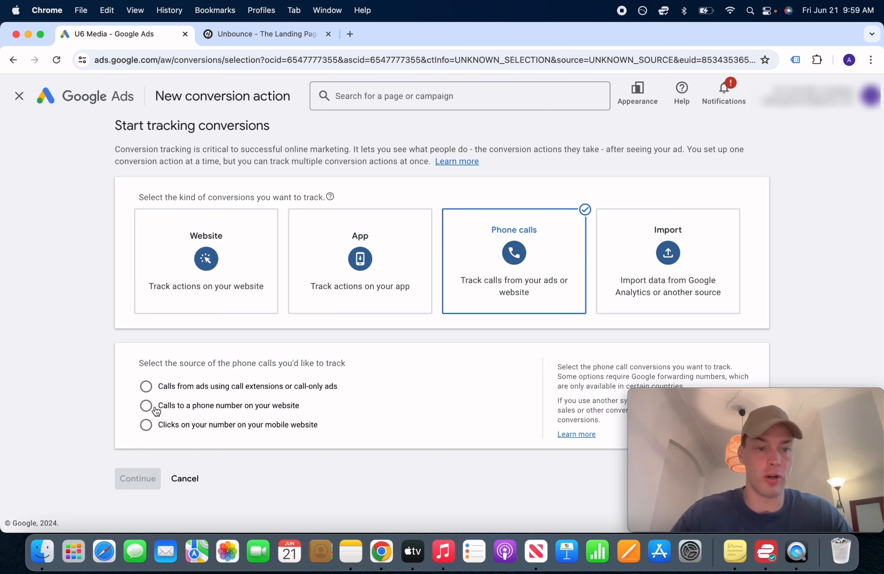
pyautogui.click(146, 406)
pyautogui.click(138, 479)
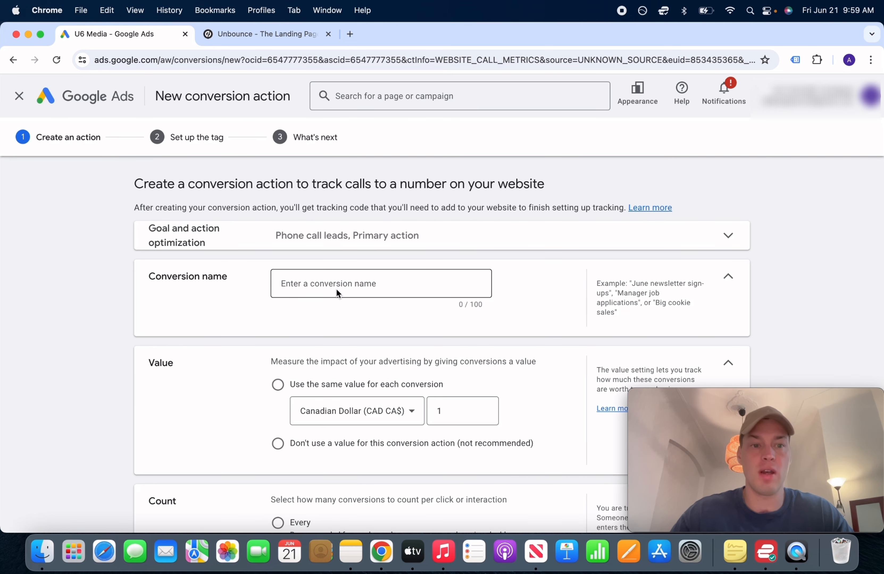
# Name the conversion 'Website Phone Calls' and record no conversion value
pyautogui.click(336, 293)
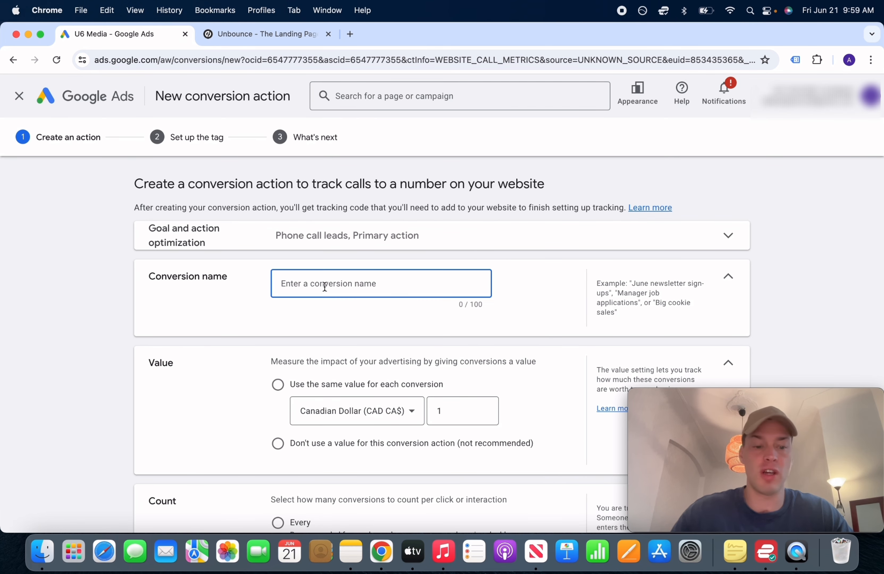
pyautogui.write('Website Pho')
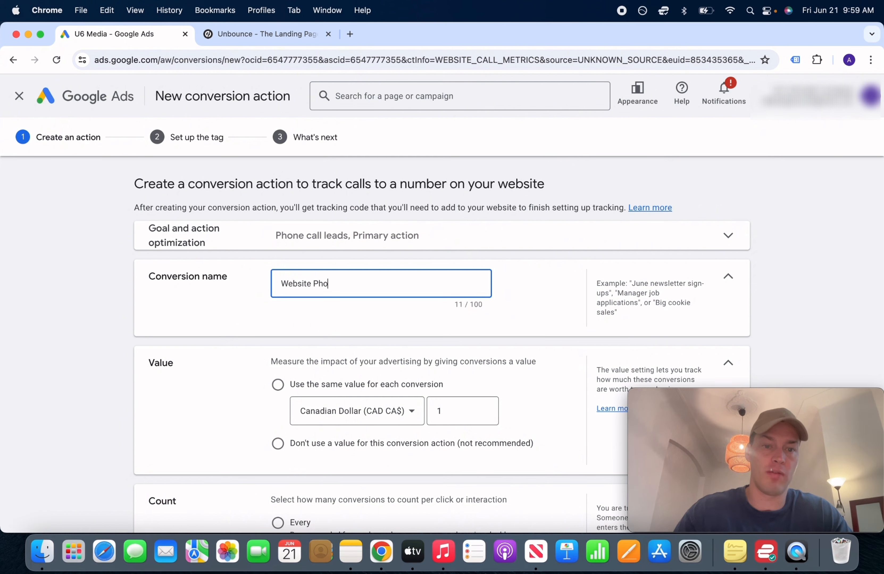
pyautogui.write('ne Calls')
pyautogui.scroll(-3, 279, 352)
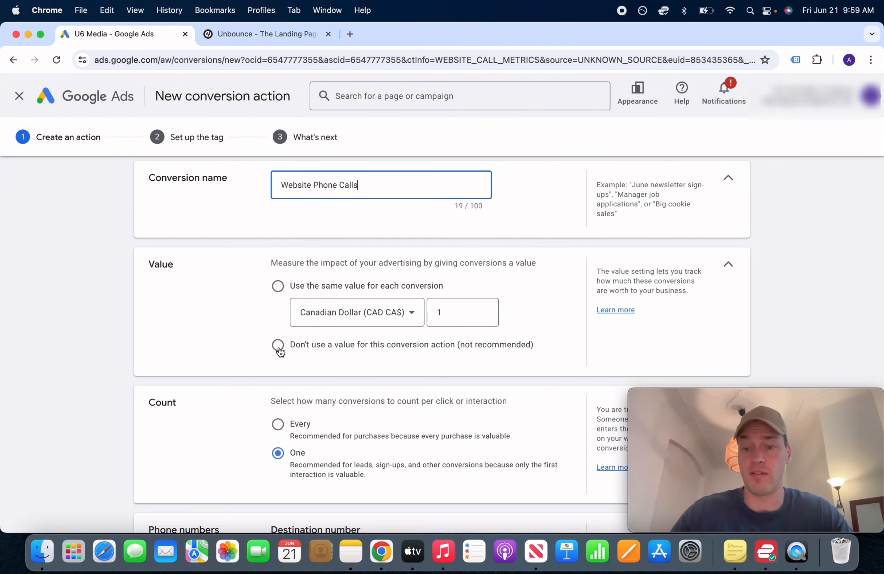
pyautogui.click(279, 350)
pyautogui.scroll(-3, 367, 358)
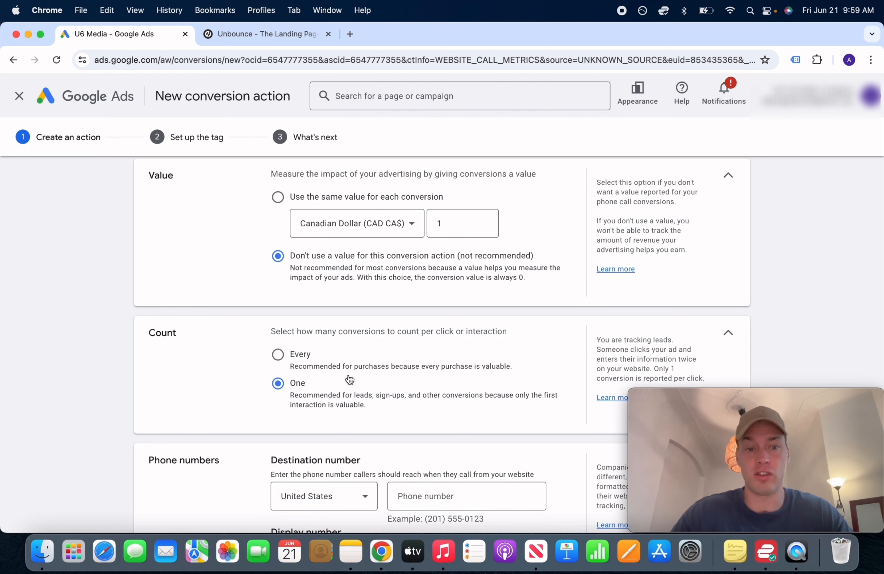
pyautogui.scroll(-5, 298, 392)
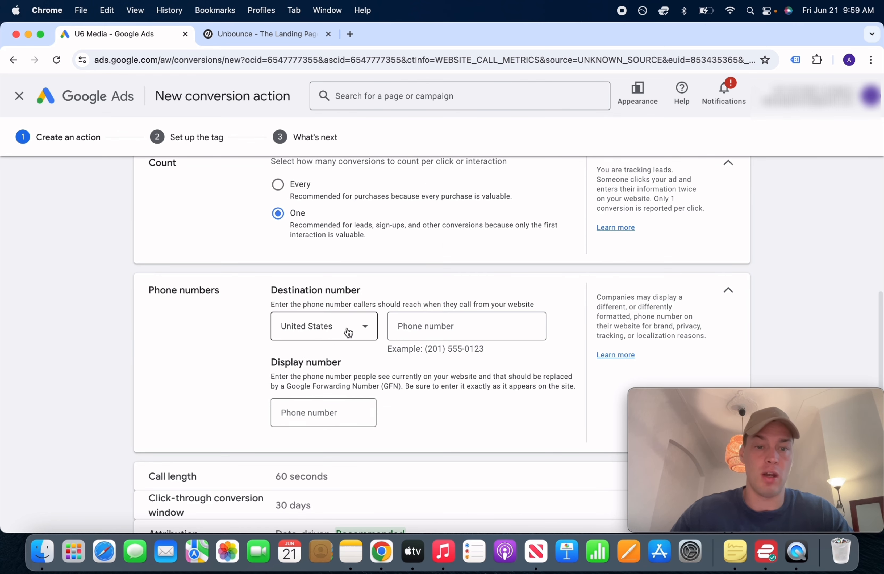
# Set the destination number country to Canada and enter the business phone number
pyautogui.click(332, 334)
pyautogui.scroll(10, 333, 334)
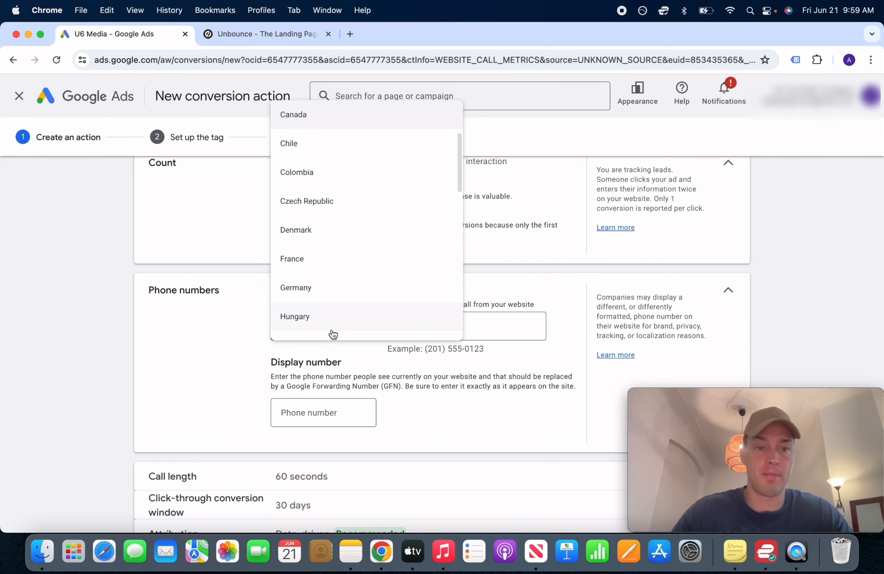
pyautogui.press('Return')
pyautogui.click(413, 323)
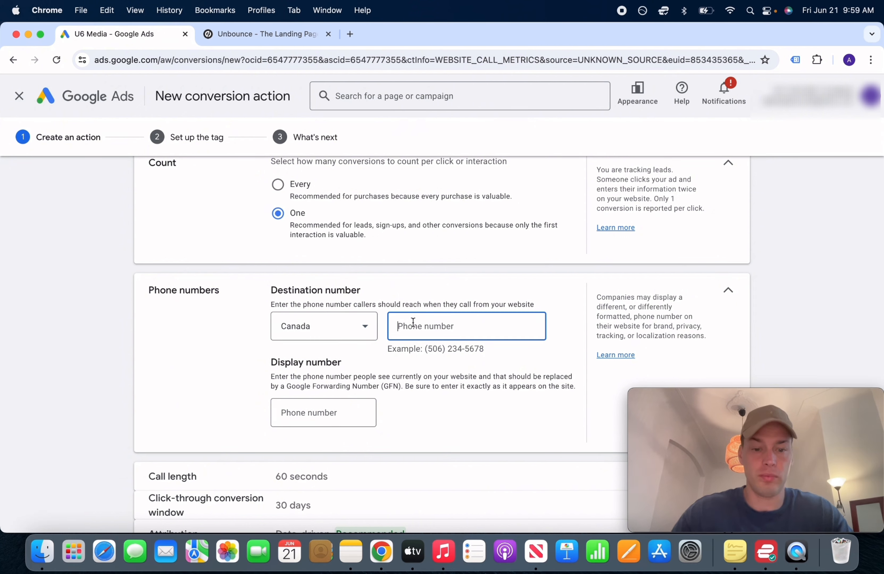
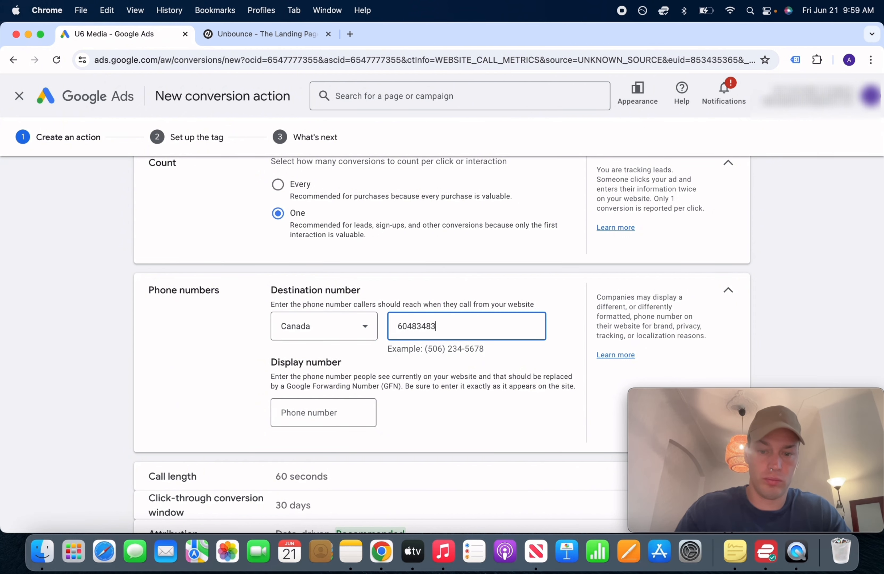
# Copy that same number into the Display number field
pyautogui.click(337, 413)
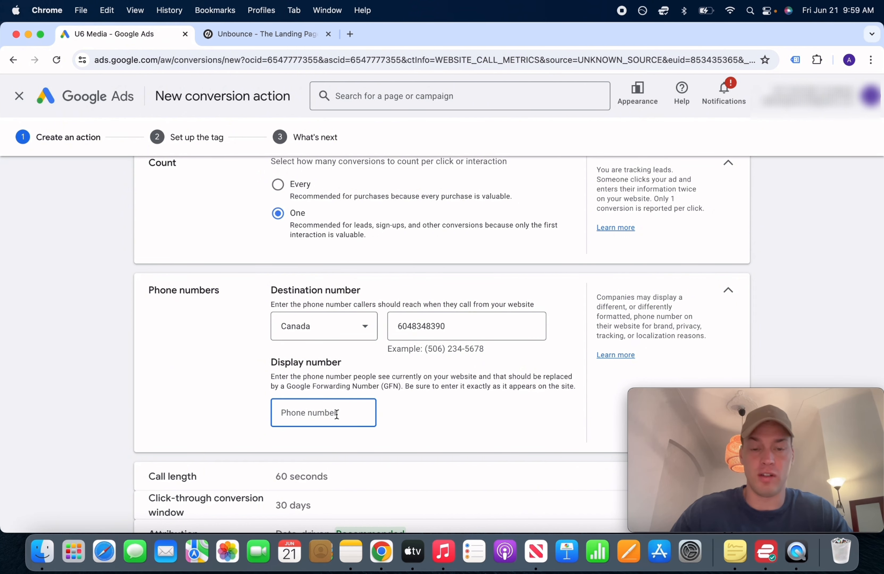
pyautogui.doubleClick(414, 324)
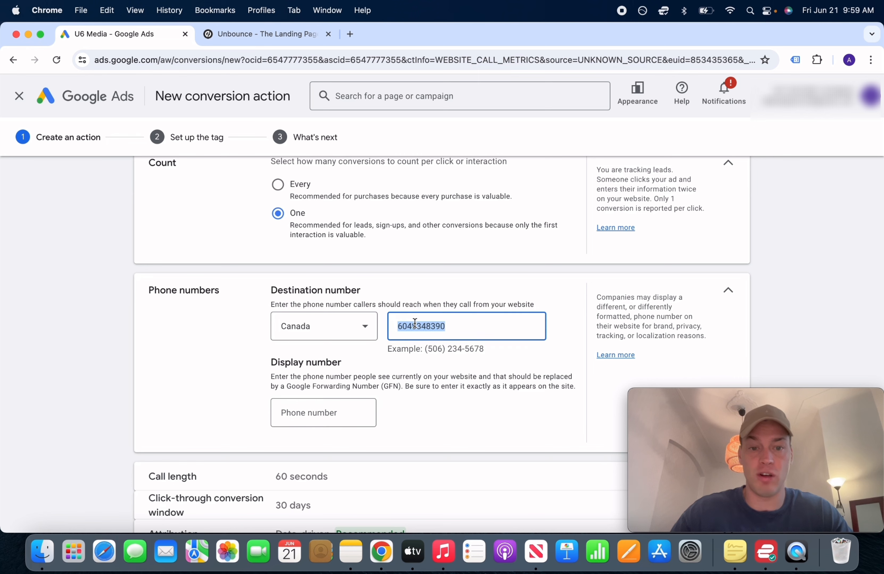
pyautogui.press('super+c')
pyautogui.click(318, 411)
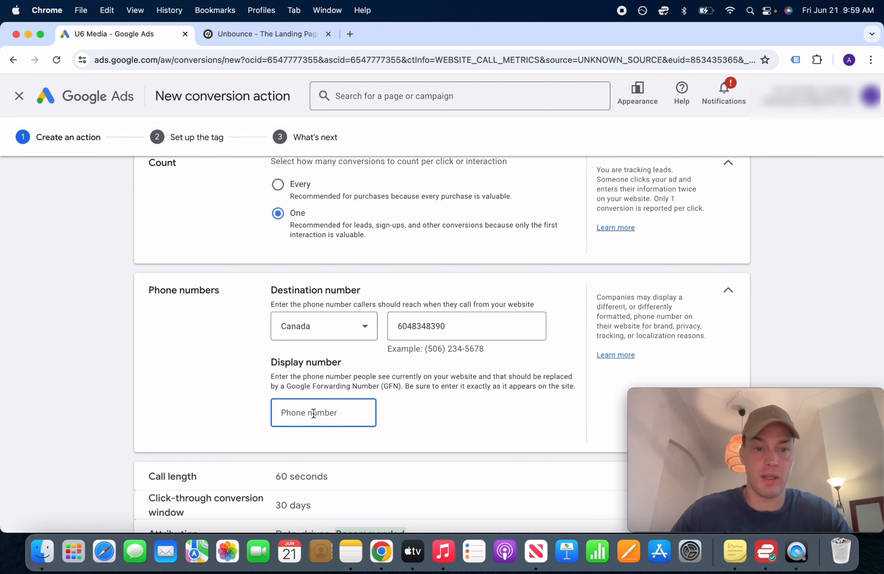
pyautogui.press('super+v')
pyautogui.click(404, 431)
pyautogui.scroll(-3, 404, 432)
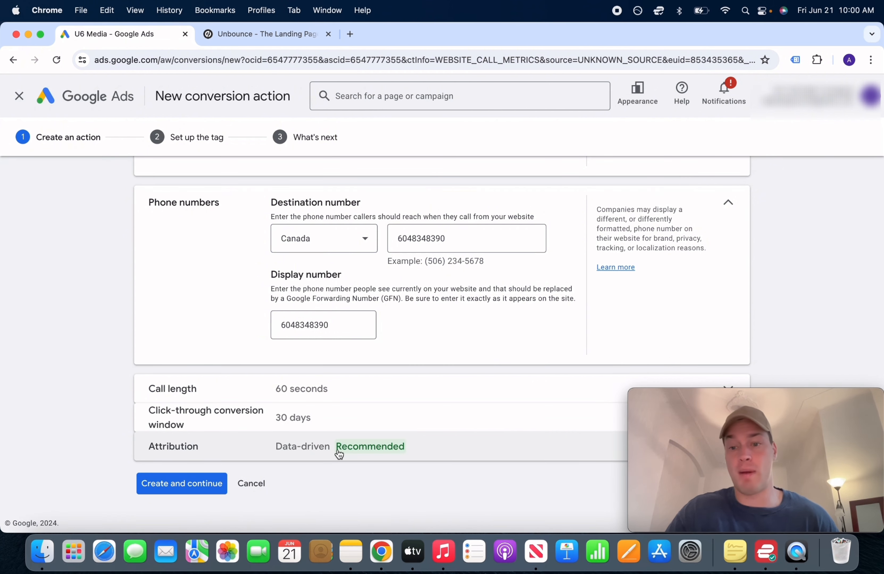
# Append '1' to make the name 'Website Phone Calls 1' unique and create the conversion
pyautogui.click(192, 493)
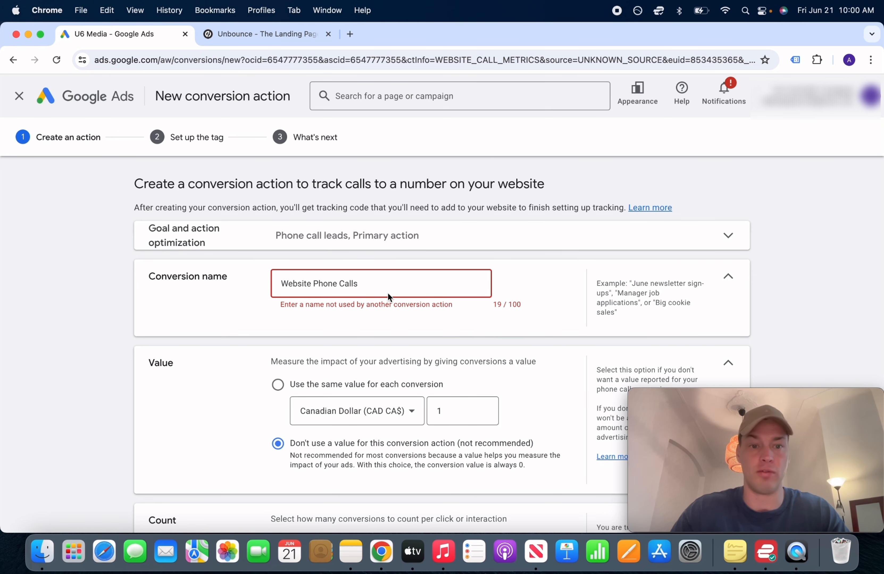
pyautogui.write('1')
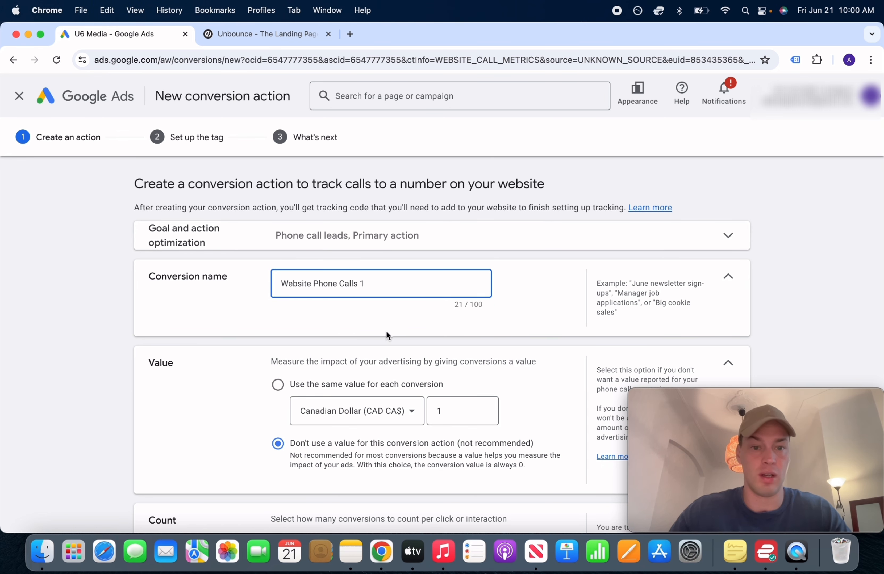
pyautogui.scroll(-15, 387, 331)
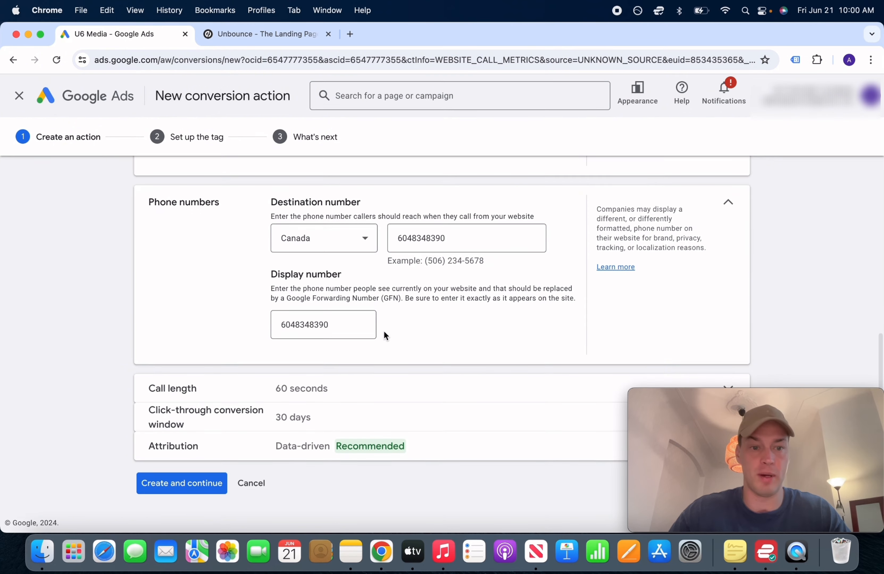
pyautogui.click(174, 495)
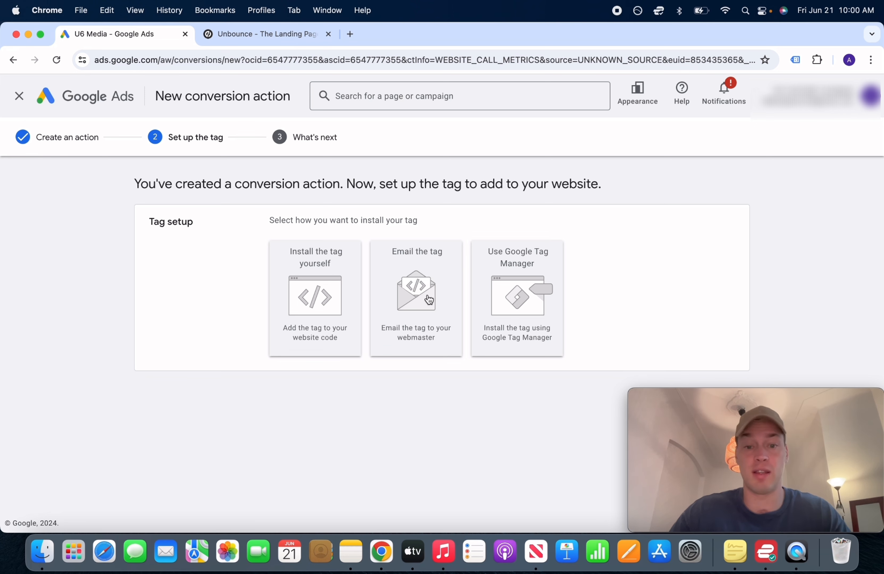
# Pick 'Install the tag yourself' and copy the Google tag code block for Unbounce
pyautogui.click(328, 296)
pyautogui.scroll(-4, 328, 295)
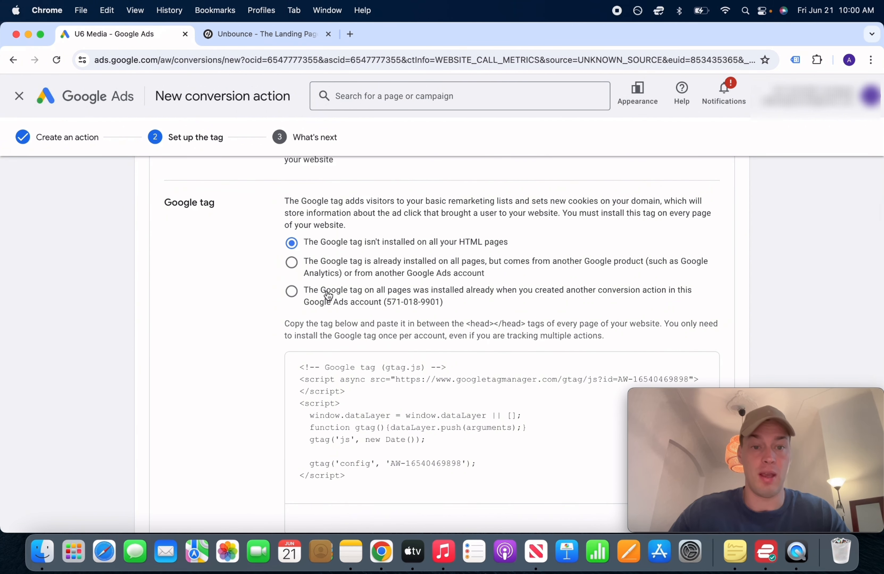
pyautogui.scroll(-2, 328, 296)
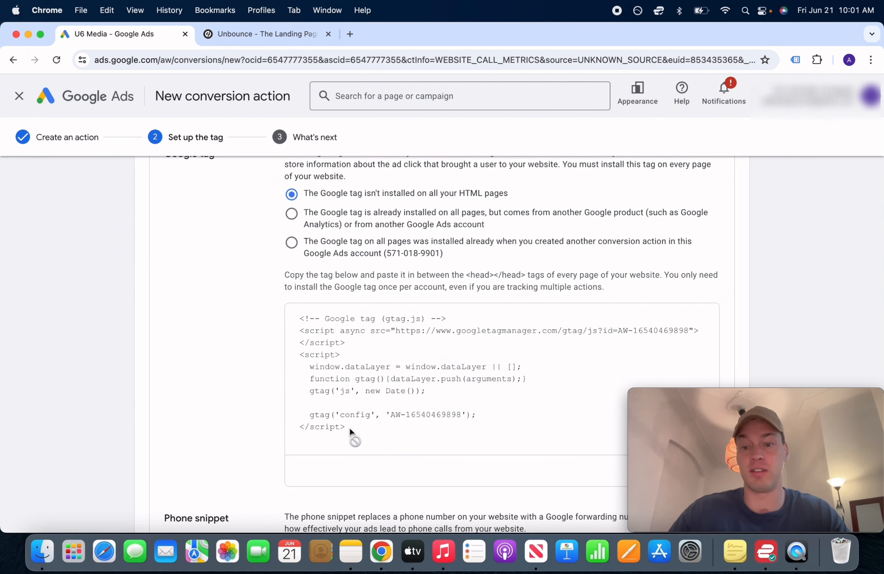
pyautogui.moveTo(346, 428); pyautogui.dragTo(295, 320)
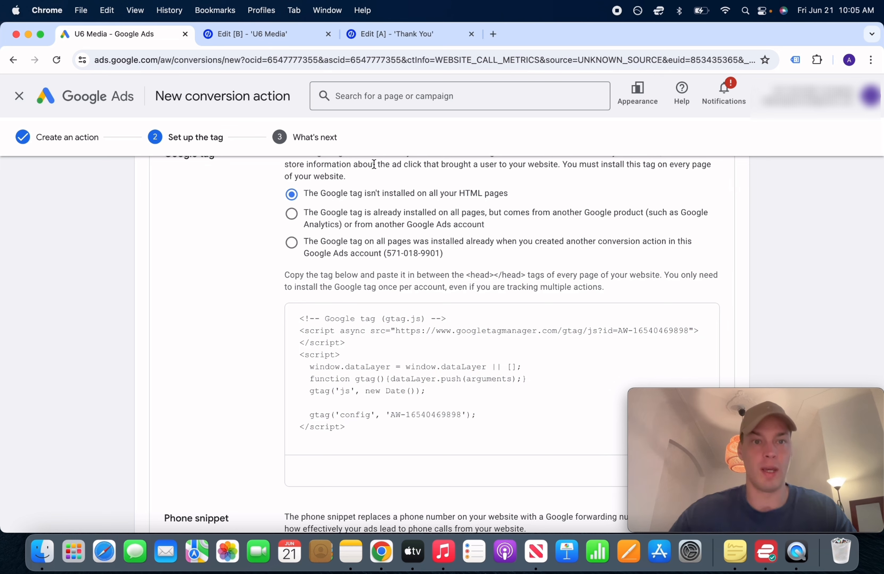
pyautogui.press('F2')
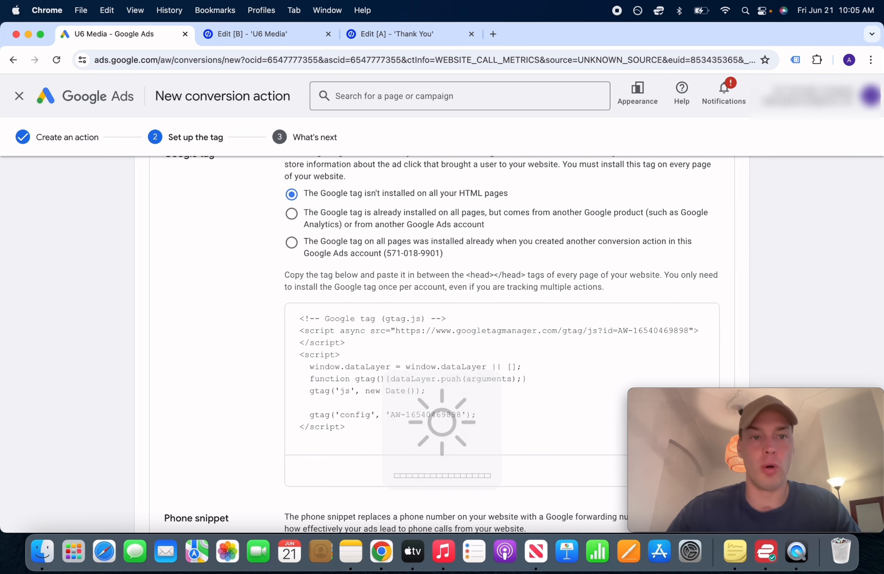
pyautogui.moveTo(366, 321); pyautogui.dragTo(296, 317)
pyautogui.click(352, 428)
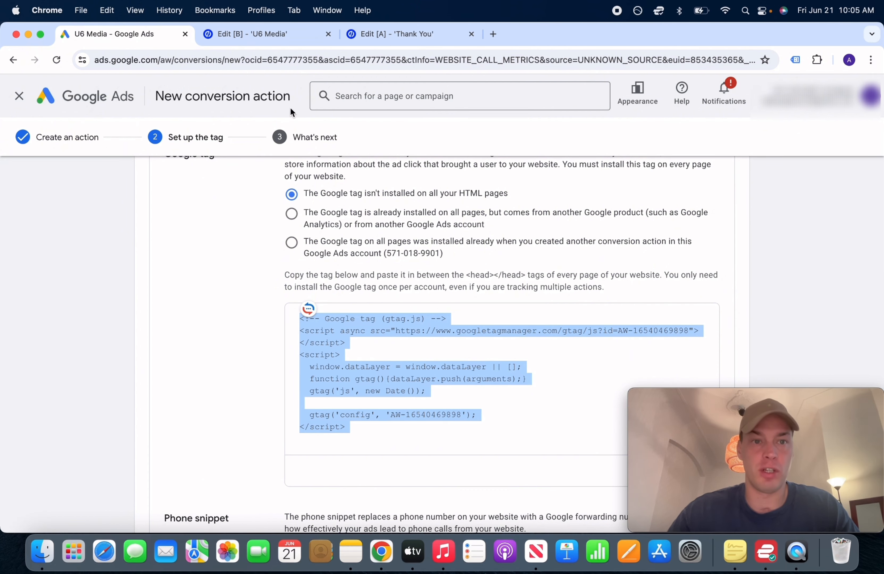
pyautogui.click(261, 34)
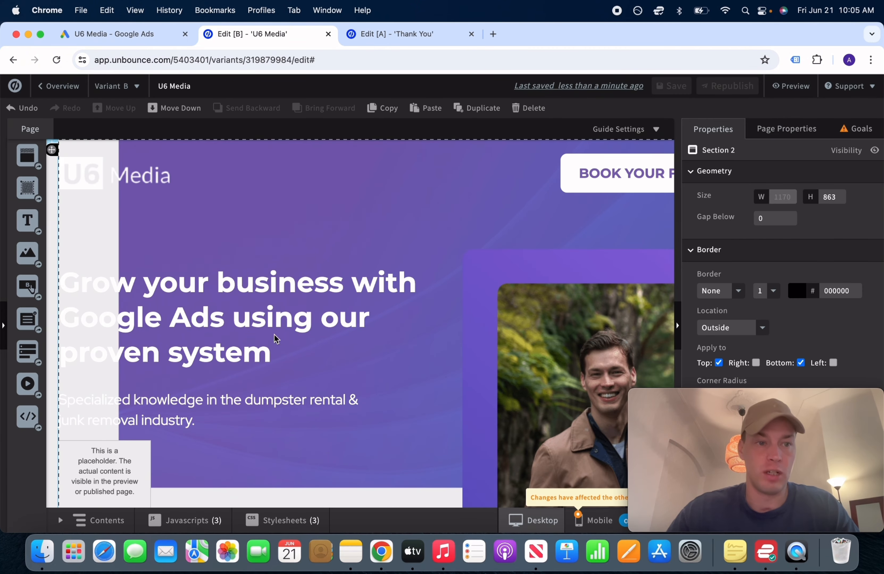
# Add a 'Google Tag' script with the pasted tag code, placed in the page Head
pyautogui.click(182, 523)
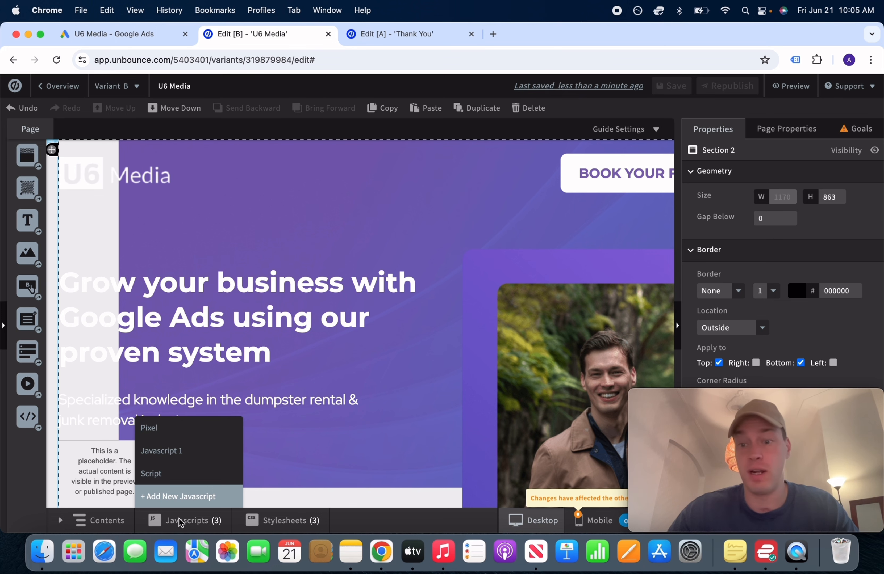
pyautogui.press('F2')
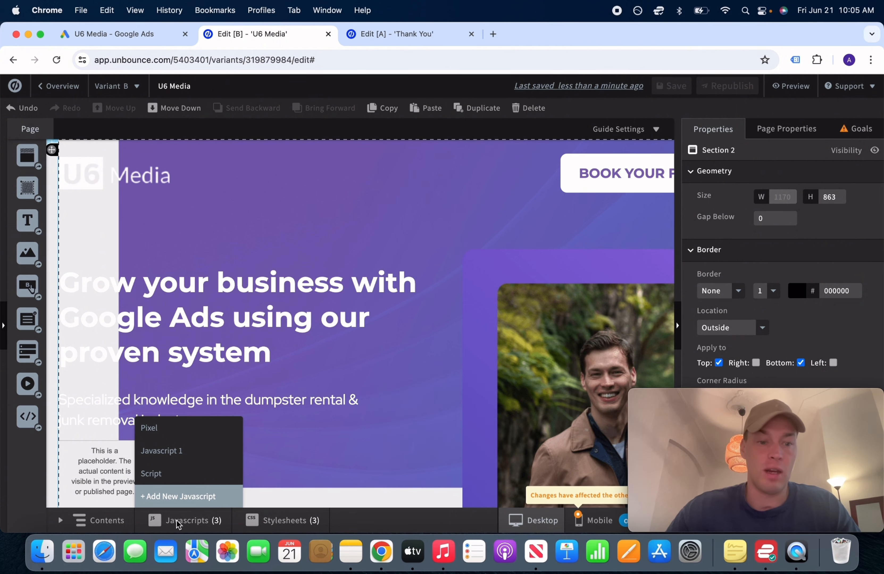
pyautogui.click(178, 498)
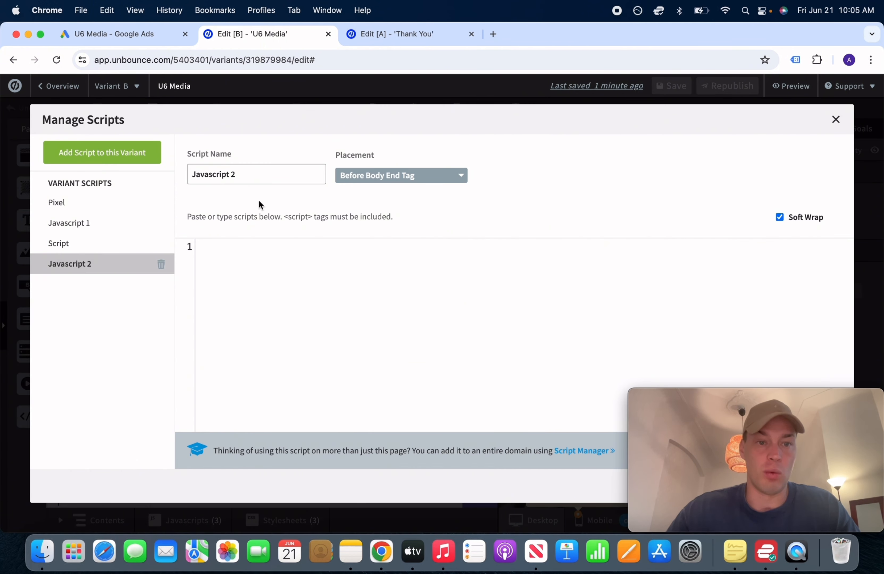
pyautogui.tripleClick(263, 177)
pyautogui.write('Google T')
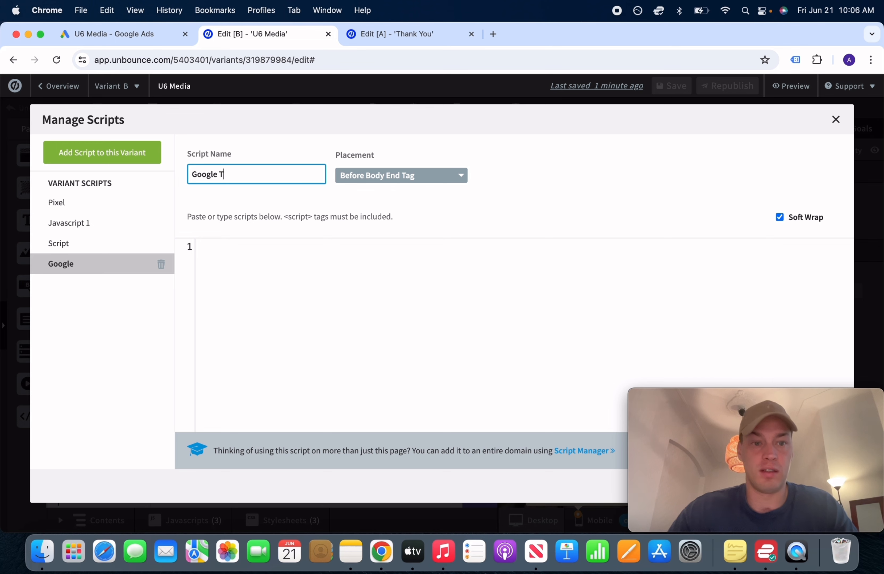
pyautogui.write('ag')
pyautogui.click(250, 263)
pyautogui.press('cmd+v')
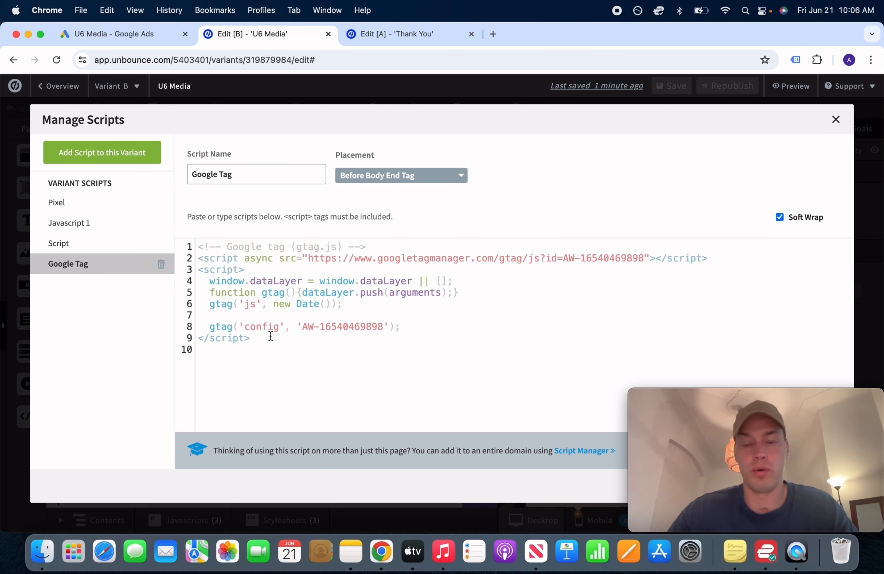
pyautogui.click(392, 185)
pyautogui.click(377, 230)
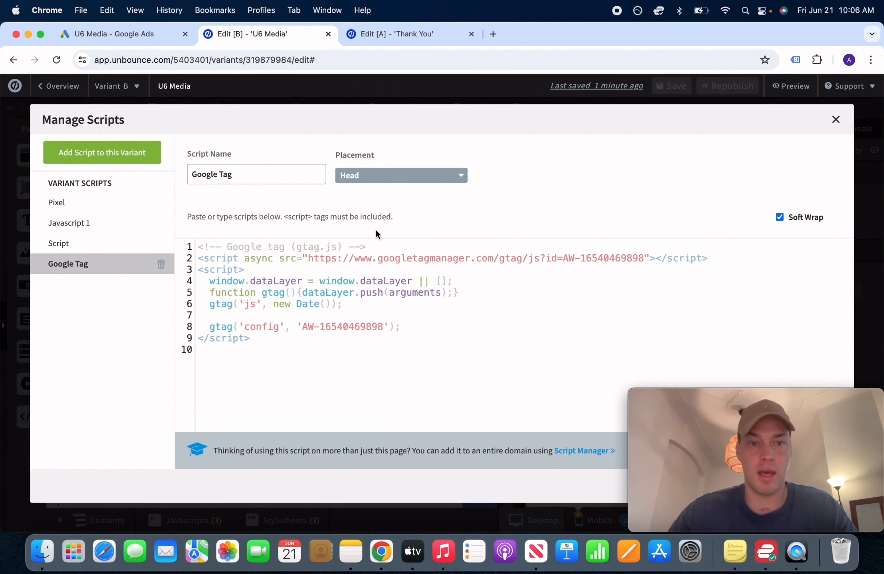
pyautogui.moveTo(761, 400); pyautogui.dragTo(154, 400)
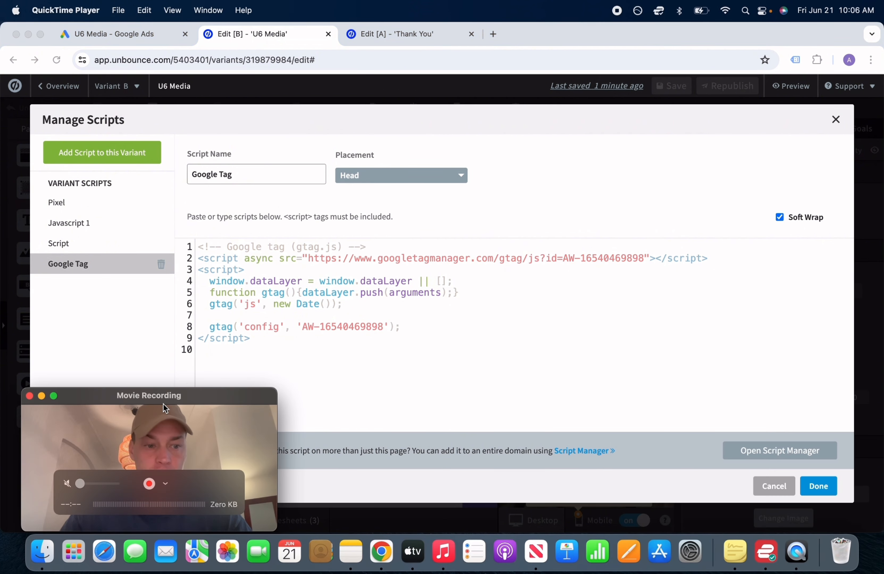
pyautogui.click(821, 487)
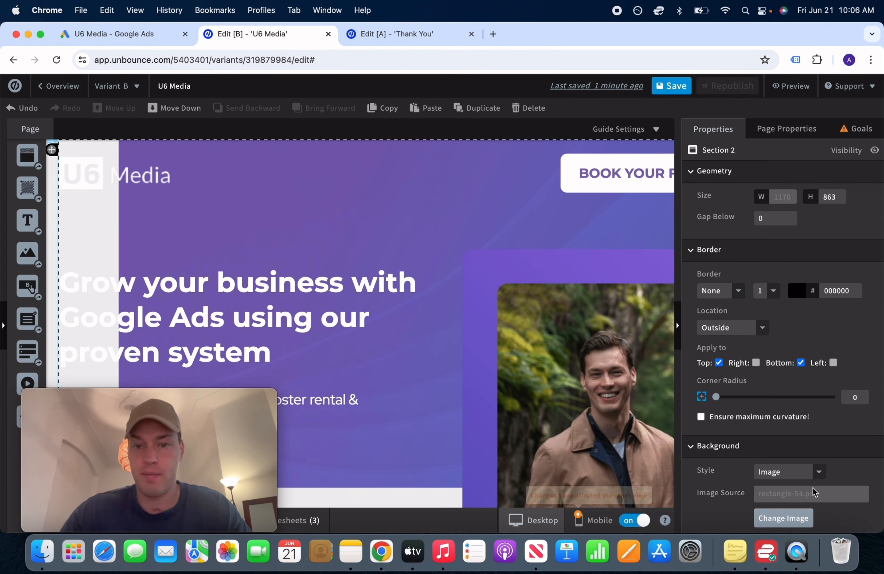
# Save and republish the U6 Media page
pyautogui.click(671, 88)
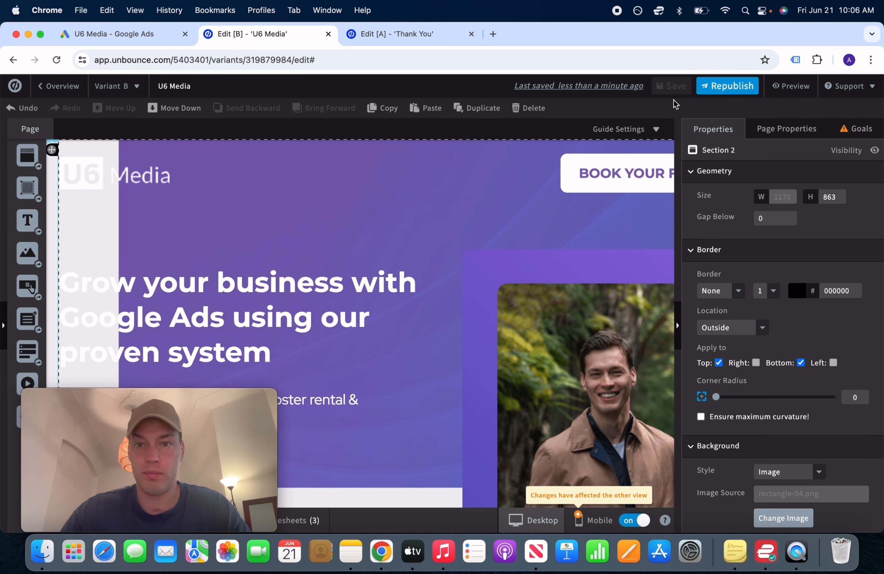
pyautogui.click(709, 87)
pyautogui.click(553, 452)
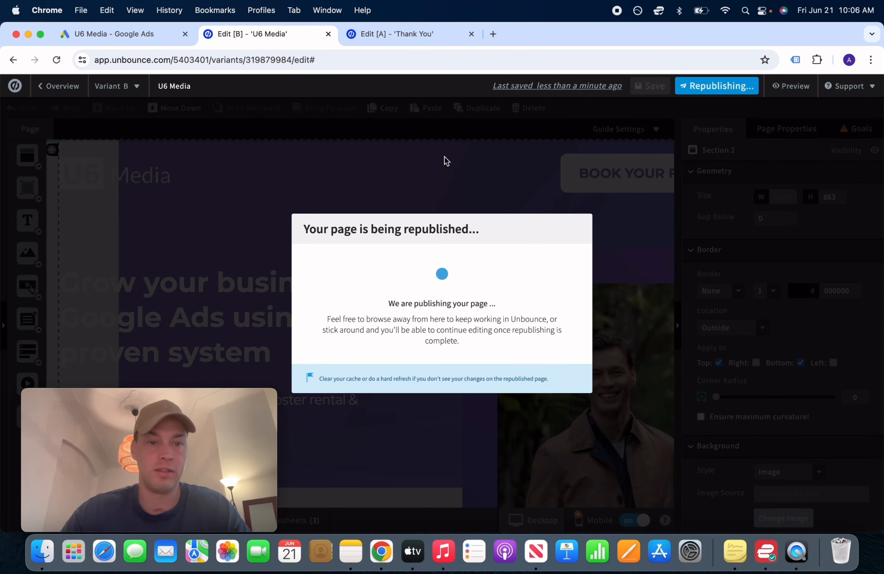
# On the Thank You page, add a 'Google Tag' Head script containing the pasted tag code
pyautogui.click(429, 39)
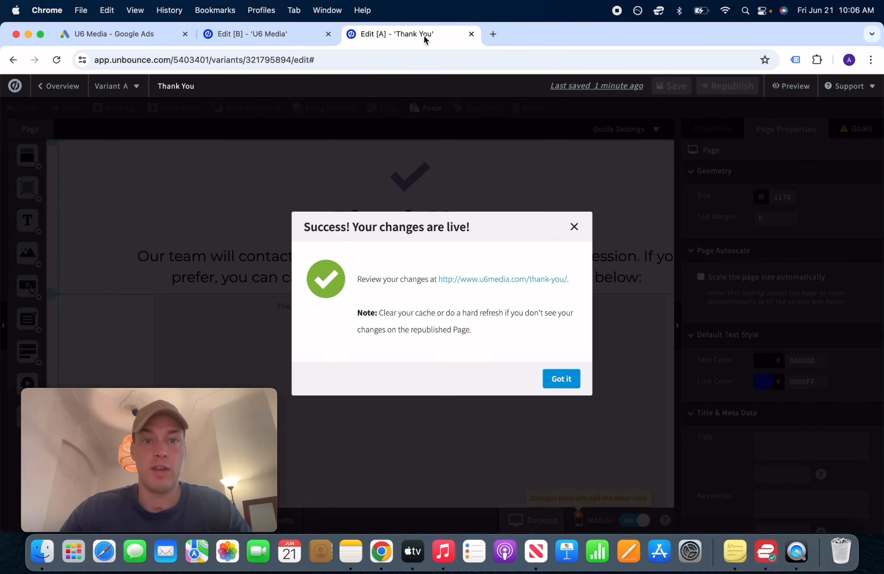
pyautogui.click(561, 377)
pyautogui.moveTo(239, 396); pyautogui.dragTo(833, 402)
pyautogui.click(179, 519)
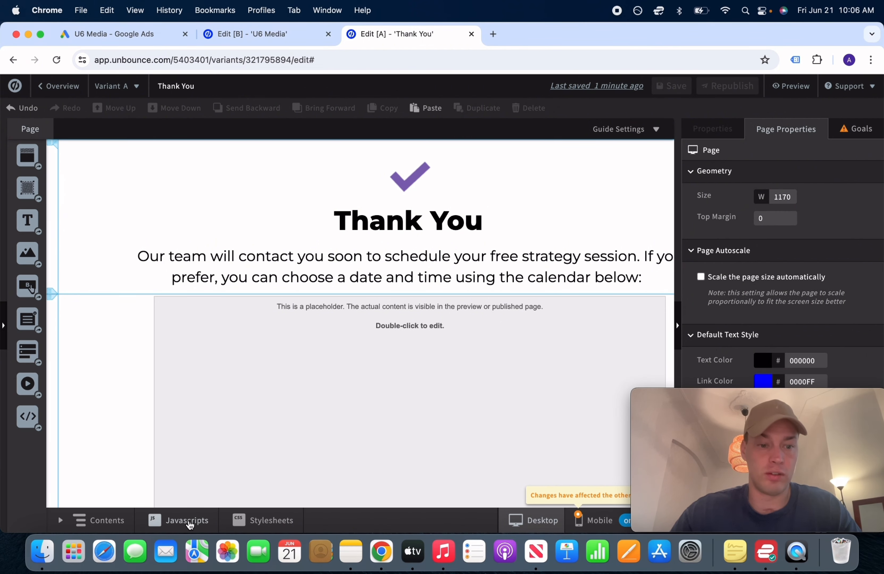
pyautogui.tripleClick(232, 176)
pyautogui.write('Google Tag')
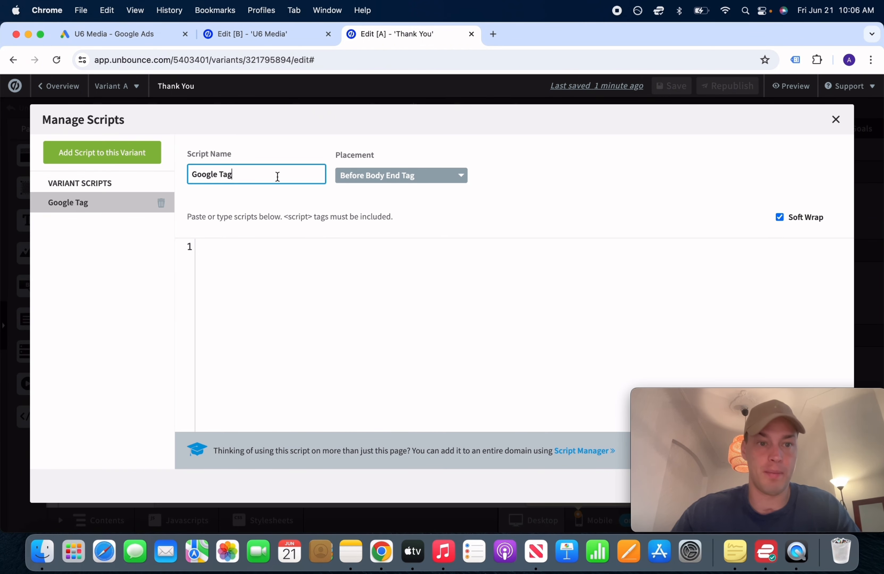
pyautogui.click(401, 179)
pyautogui.click(365, 233)
pyautogui.click(303, 262)
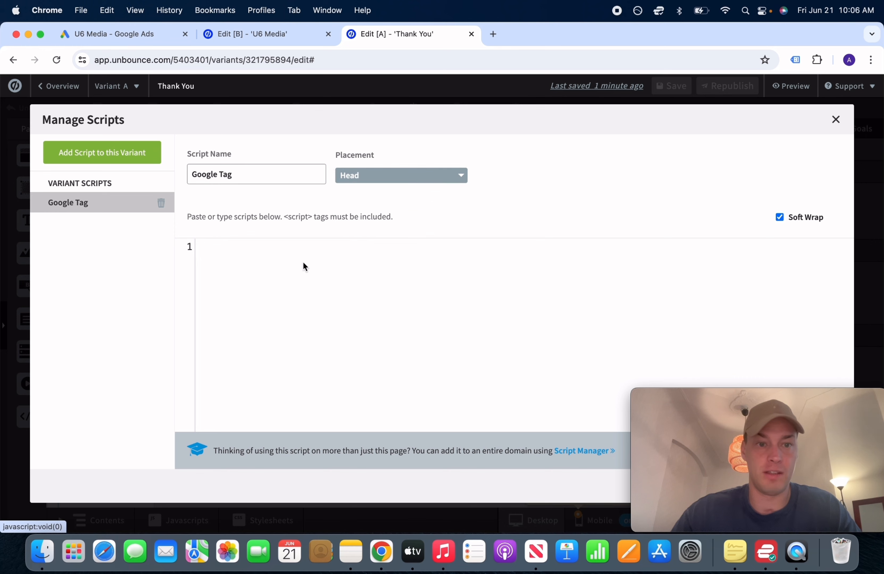
pyautogui.press('super+v')
pyautogui.moveTo(797, 398); pyautogui.dragTo(183, 398)
pyautogui.click(817, 487)
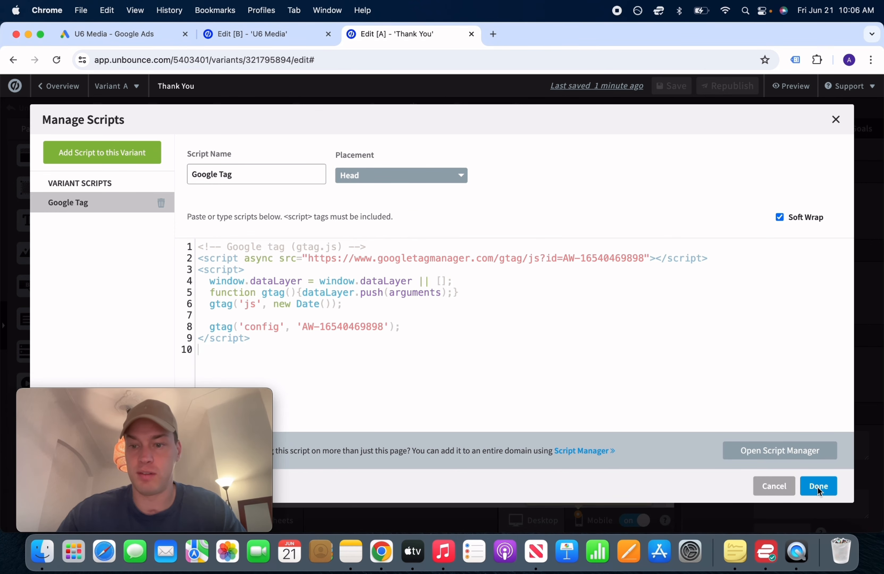
pyautogui.click(817, 487)
# Save and republish the Thank You page, then return to Google Ads
pyautogui.click(673, 86)
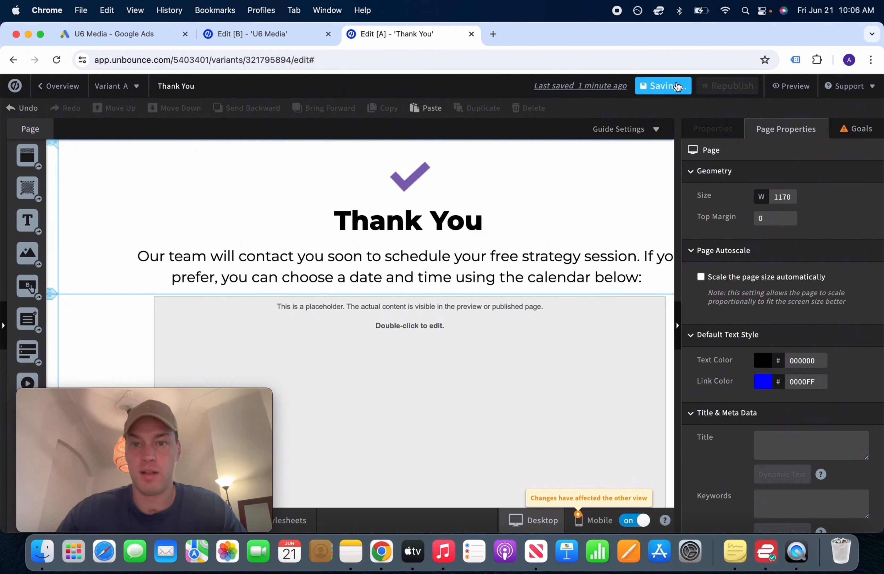
pyautogui.click(728, 86)
pyautogui.click(565, 453)
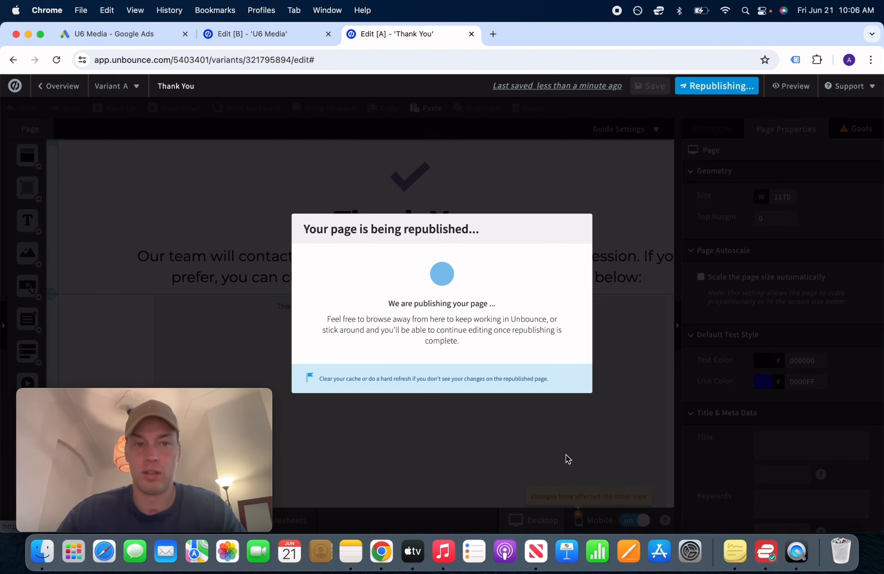
pyautogui.click(284, 37)
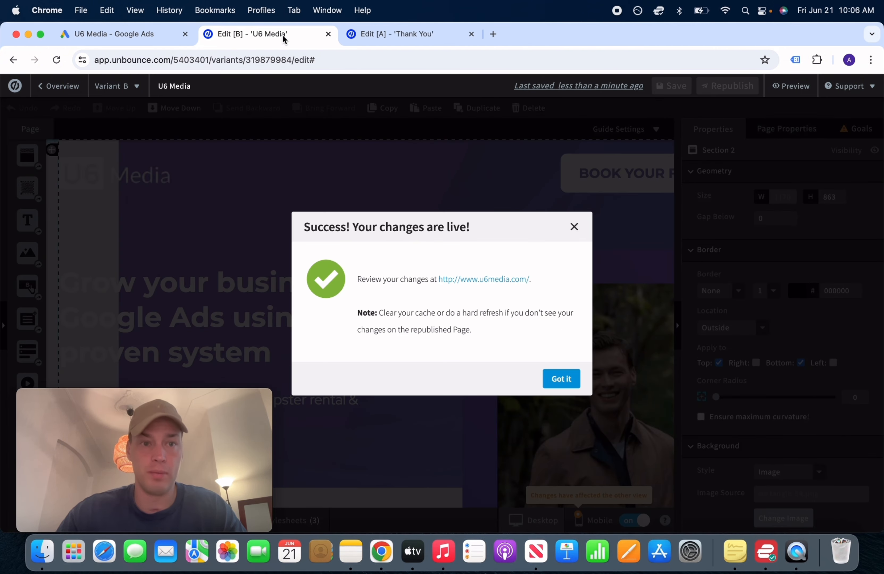
pyautogui.click(123, 34)
# Select the phone snippet code in the Google Ads tag setup step
pyautogui.scroll(-6, 492, 341)
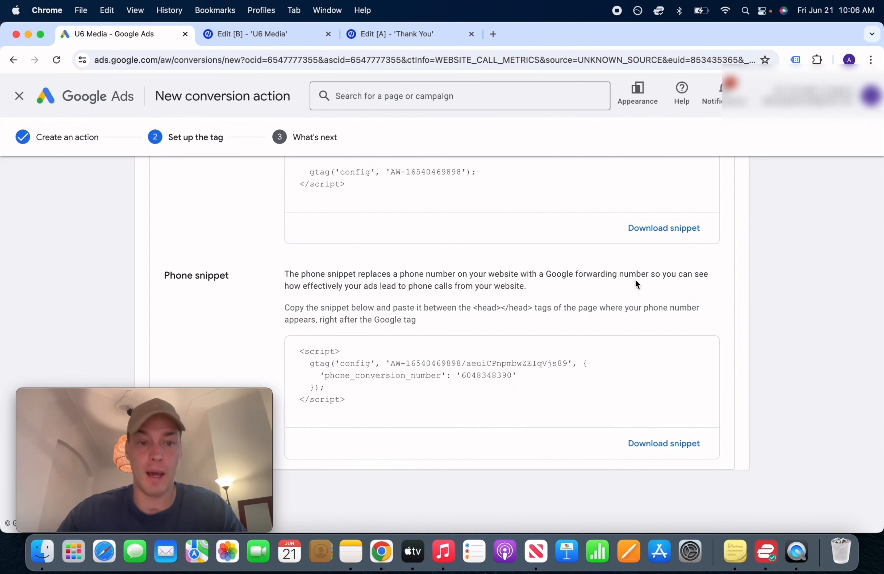
pyautogui.click(354, 407)
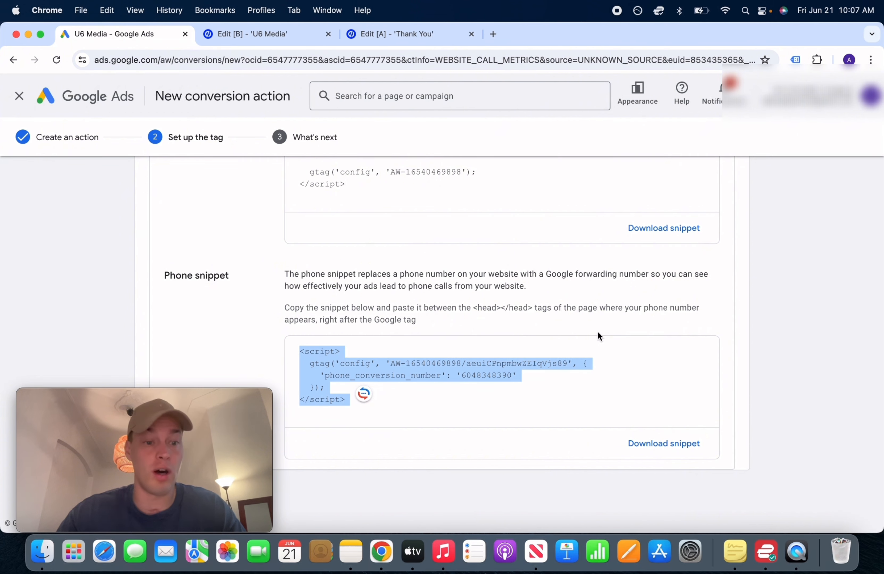
# On the U6 Media page, add a new script named 'Google Phone Snippet'
pyautogui.click(260, 34)
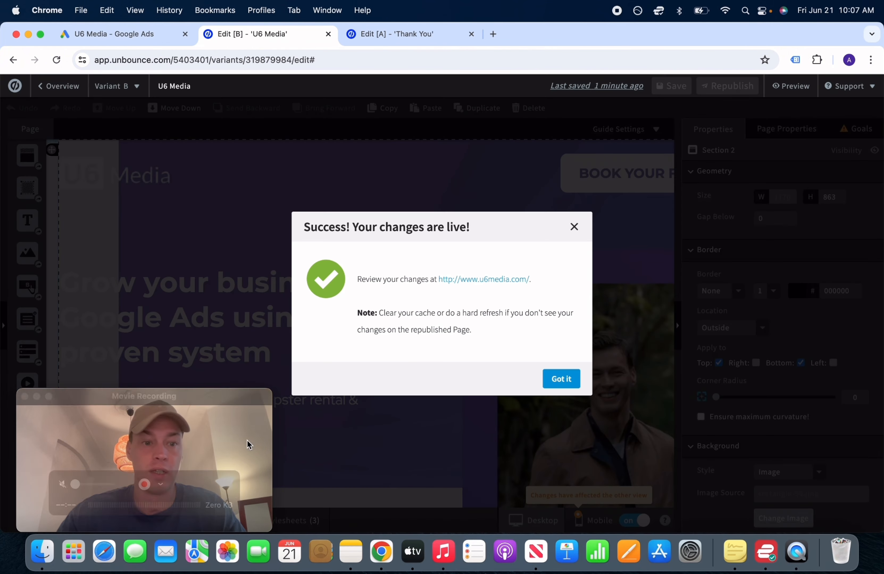
pyautogui.click(561, 379)
pyautogui.moveTo(185, 400)
pyautogui.moveTo(185, 401); pyautogui.dragTo(813, 422)
pyautogui.click(187, 521)
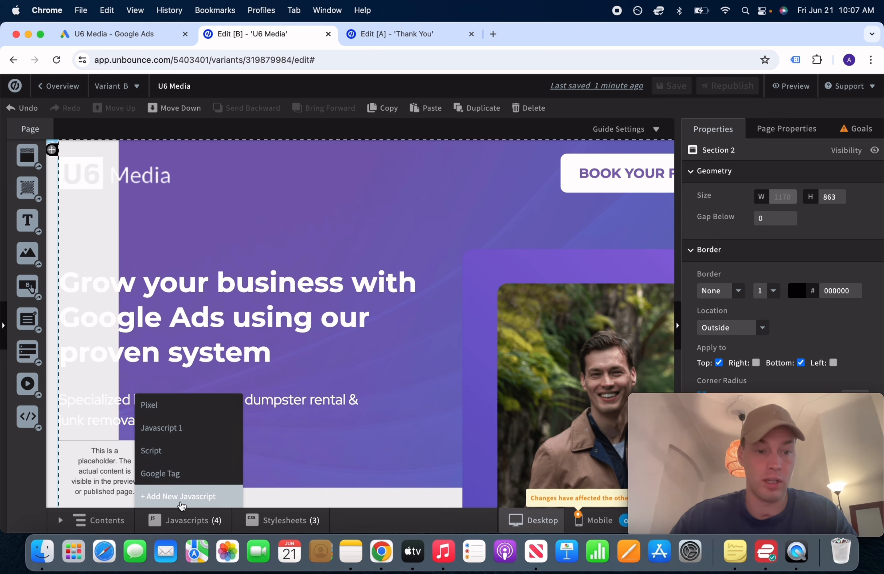
pyautogui.click(182, 501)
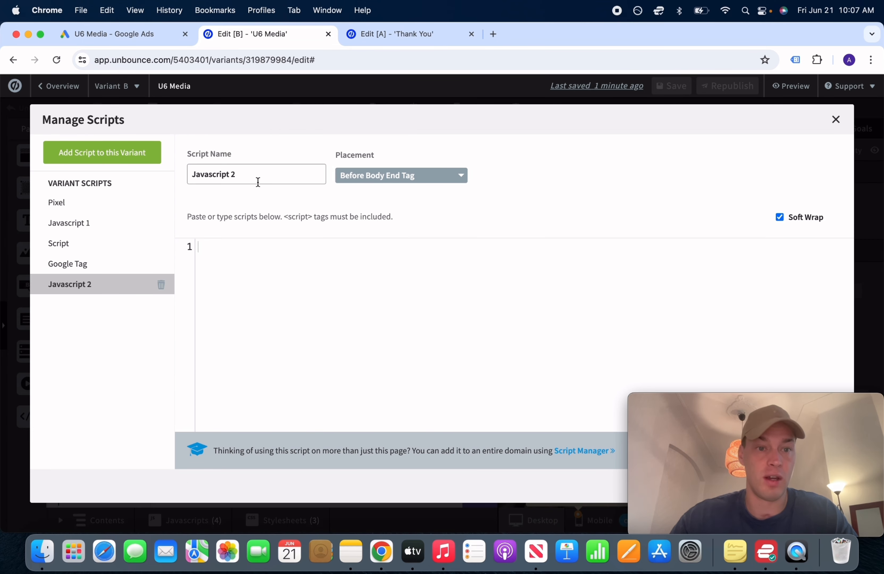
pyautogui.doubleClick(264, 174)
pyautogui.press('super+a')
pyautogui.write('p')
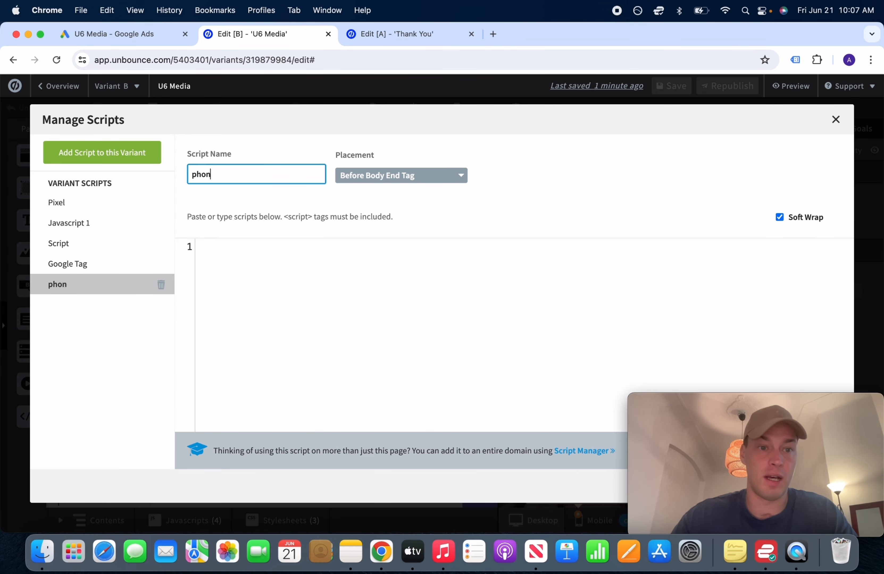
pyautogui.press('BackSpace')
pyautogui.write('Phon')
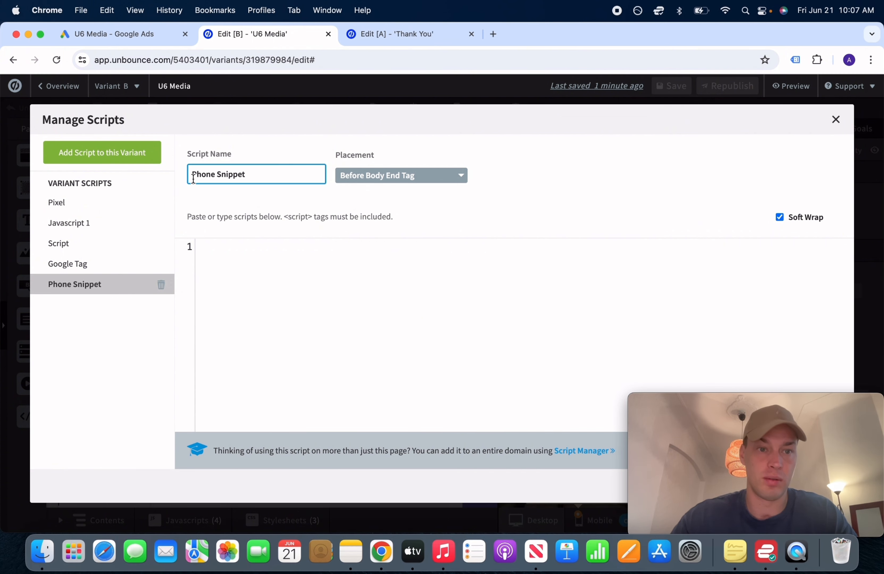
pyautogui.write('Google')
# Paste the phone snippet code into the script and place it in the Head
pyautogui.click(385, 254)
pyautogui.press('super+v')
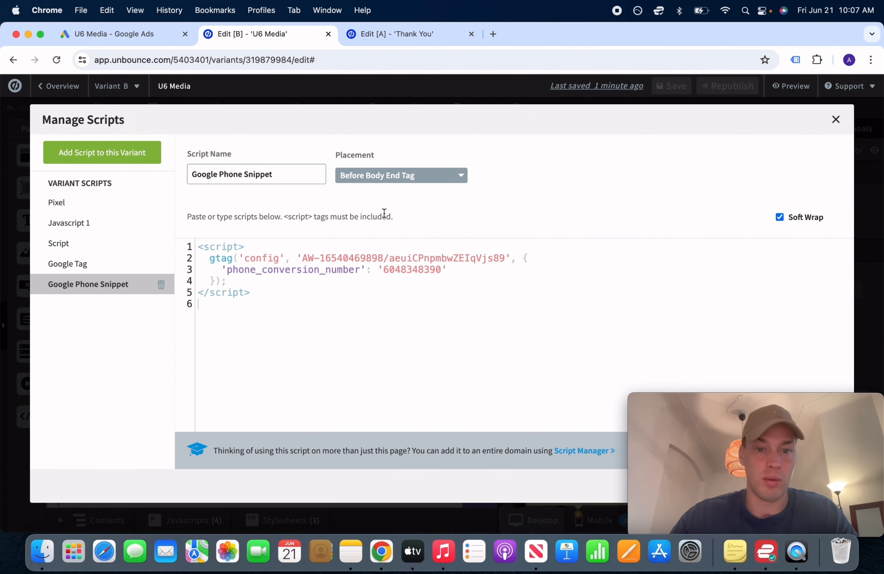
pyautogui.click(388, 176)
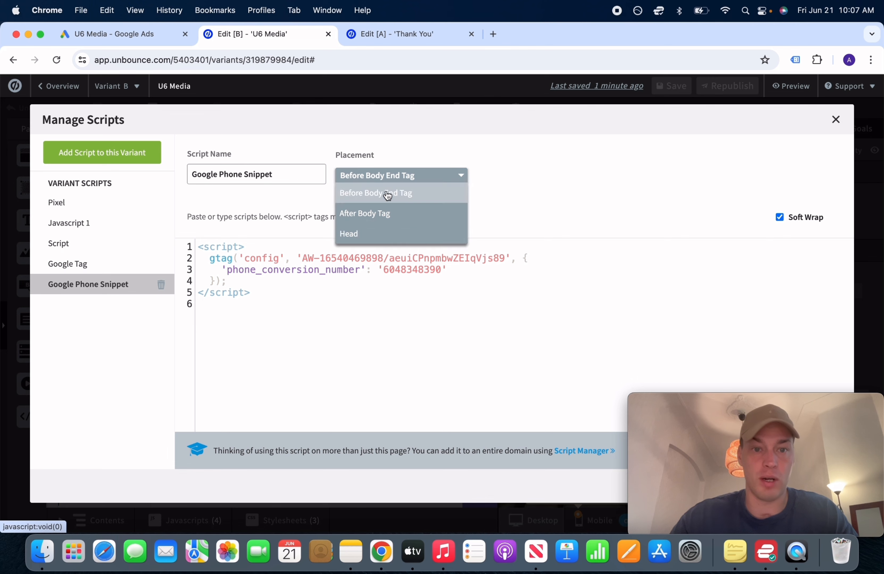
pyautogui.click(378, 237)
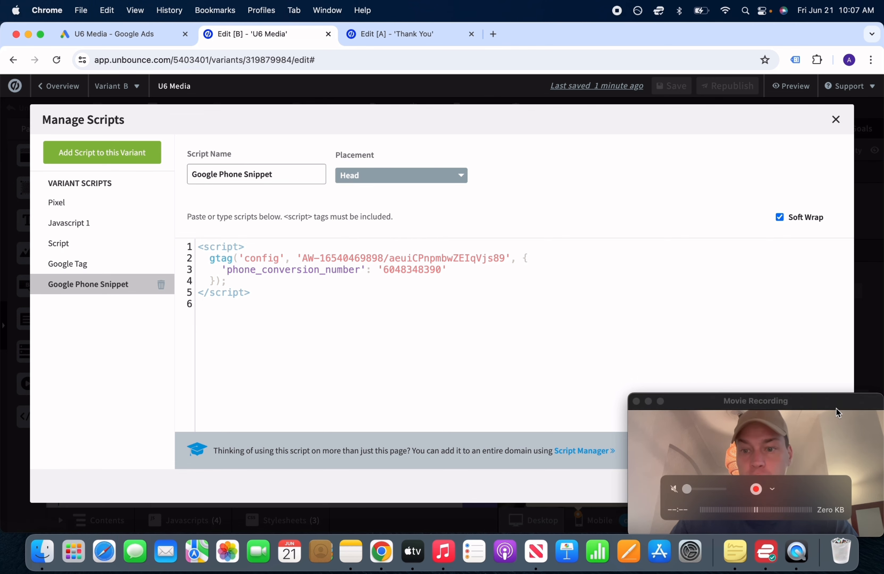
pyautogui.moveTo(836, 408); pyautogui.dragTo(824, 292)
pyautogui.click(823, 486)
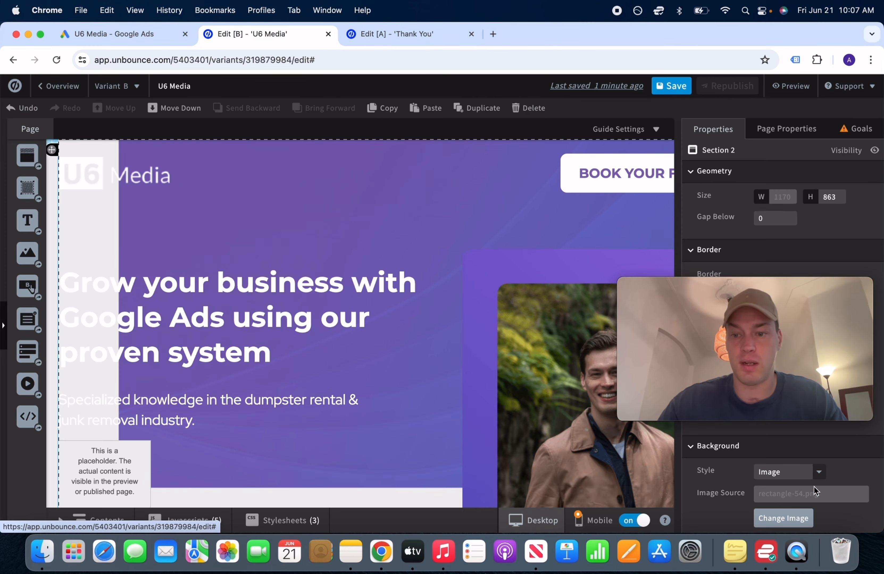
pyautogui.click(804, 290)
pyautogui.moveTo(804, 287); pyautogui.dragTo(816, 398)
# Save and republish the U6 Media page, then return to Google Ads
pyautogui.click(668, 89)
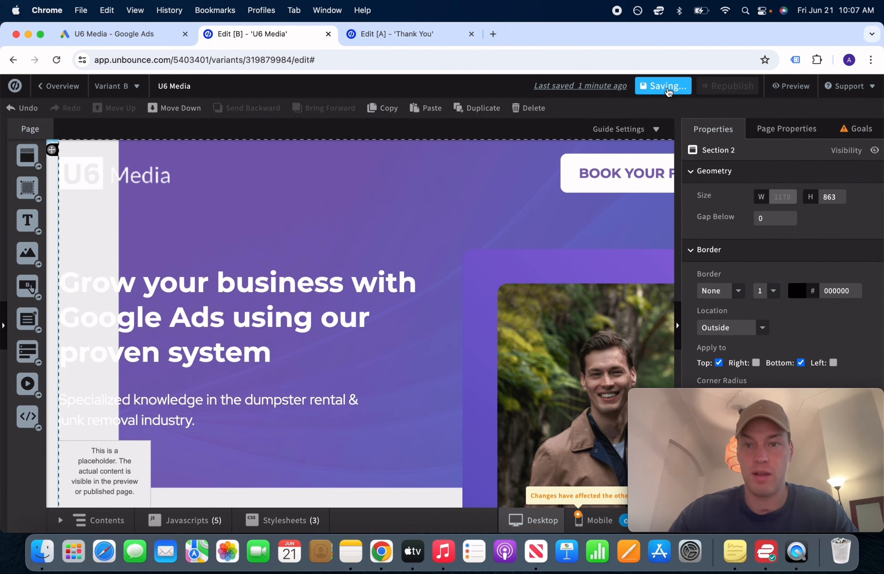
pyautogui.click(727, 86)
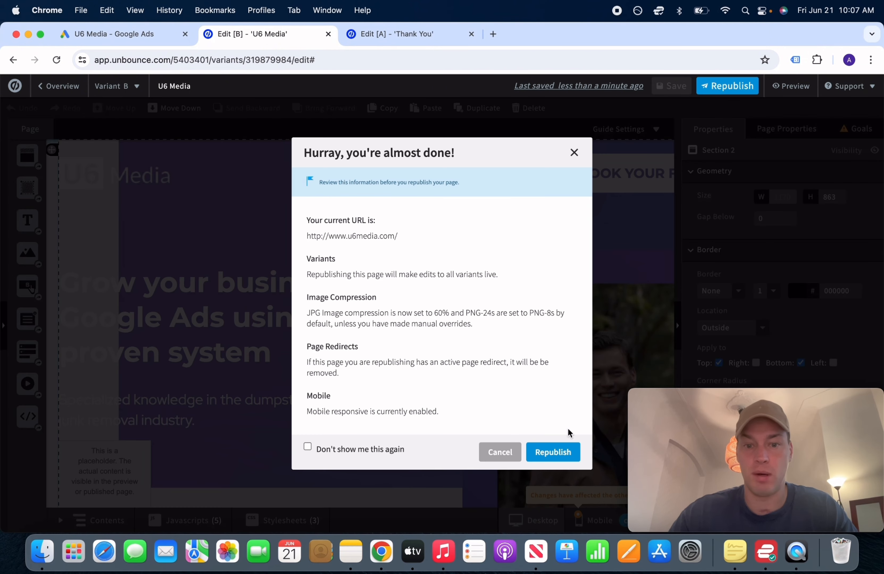
pyautogui.click(561, 448)
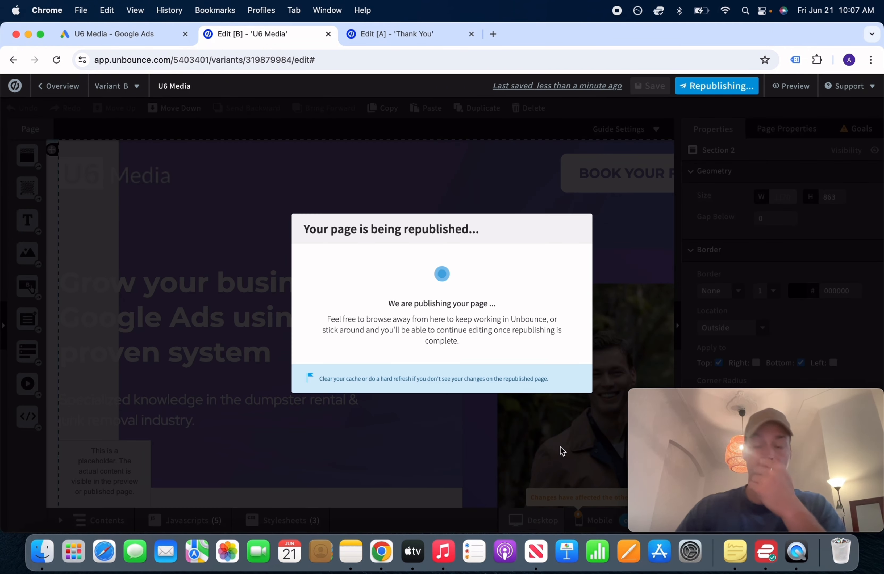
pyautogui.press('F2')
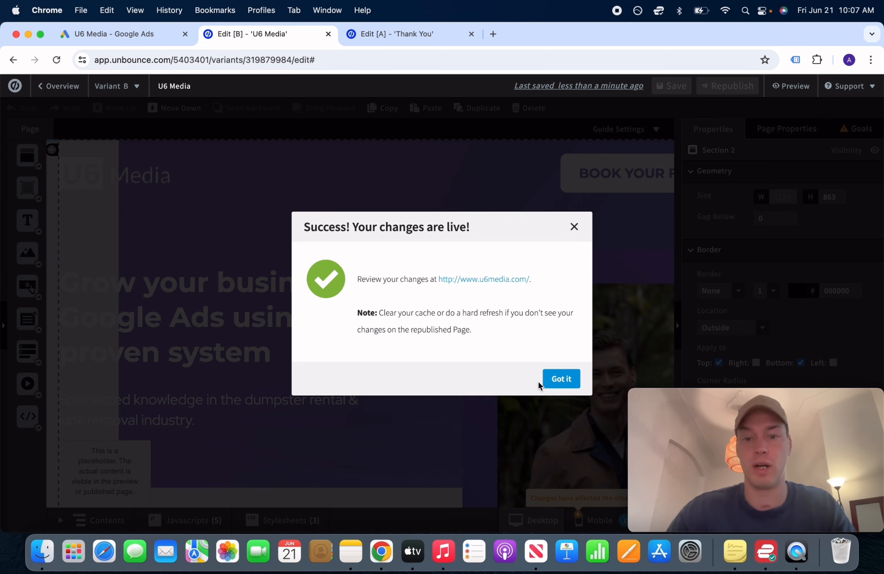
pyautogui.click(561, 380)
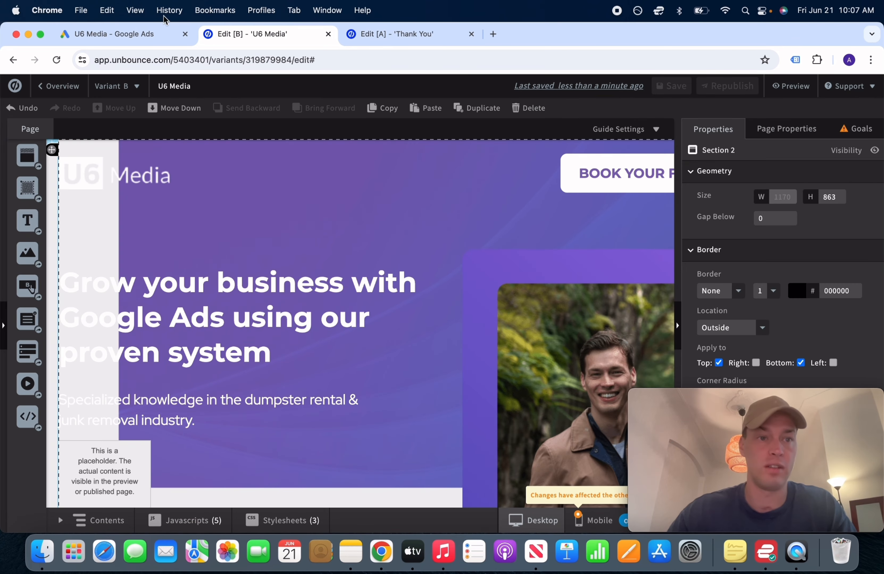
pyautogui.click(127, 33)
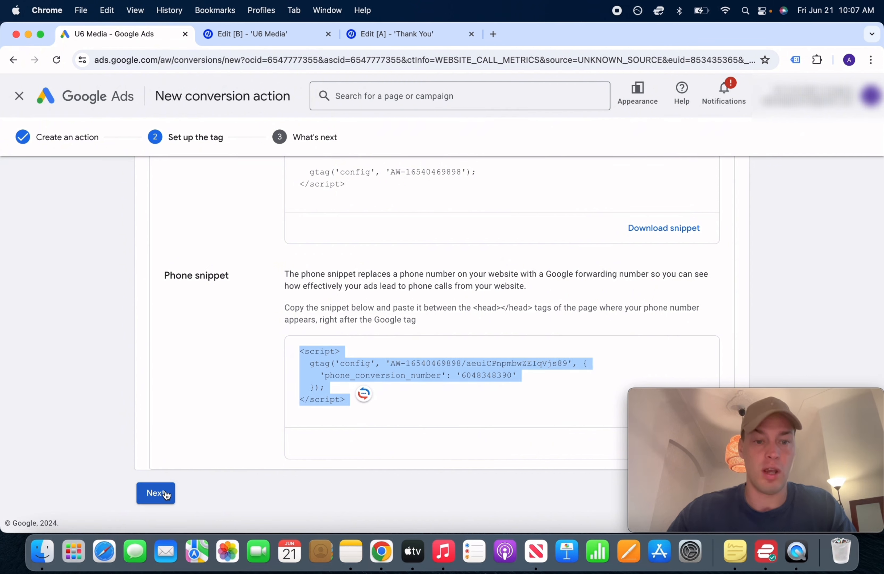
# Complete the Website Phone Calls 1 conversion action setup
pyautogui.click(259, 443)
pyautogui.click(161, 492)
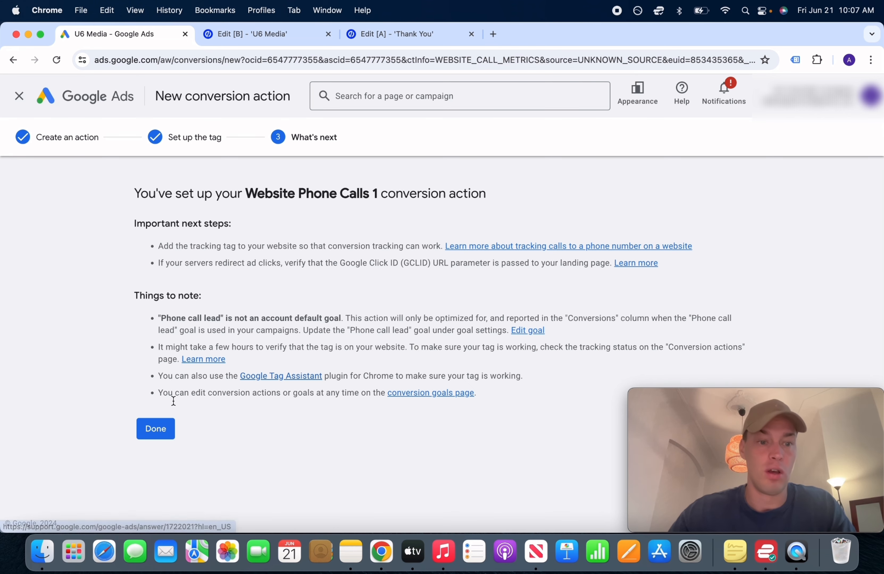
pyautogui.click(156, 429)
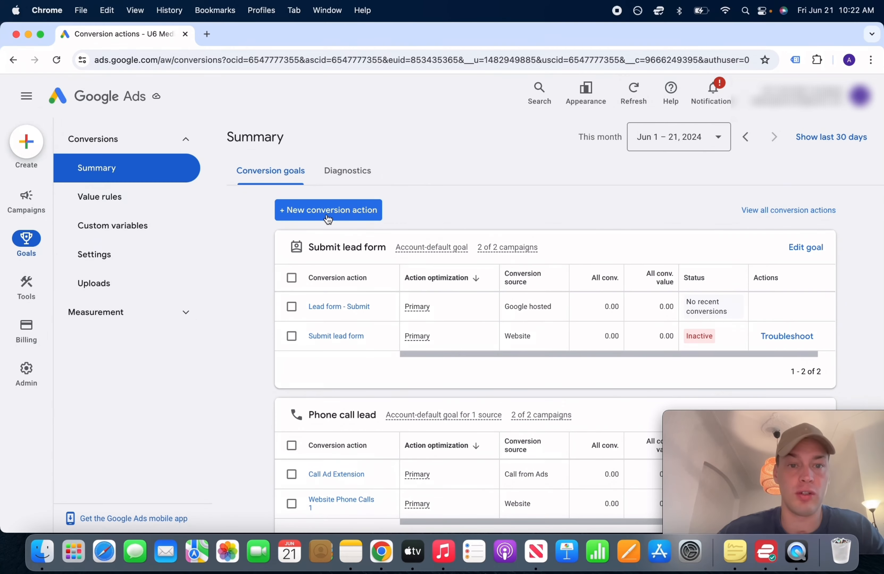
# Start a new conversion action tracking website conversions
pyautogui.click(326, 208)
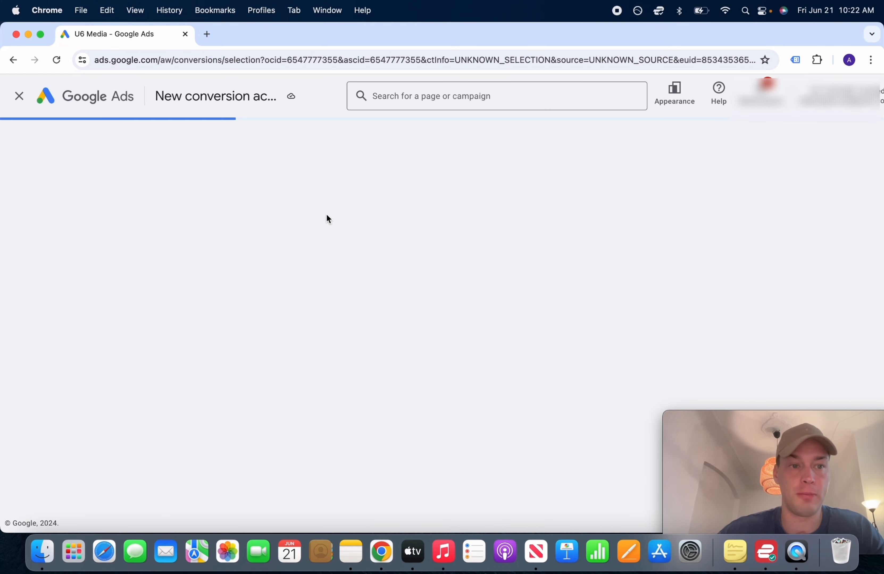
pyautogui.moveTo(327, 219)
pyautogui.click(243, 278)
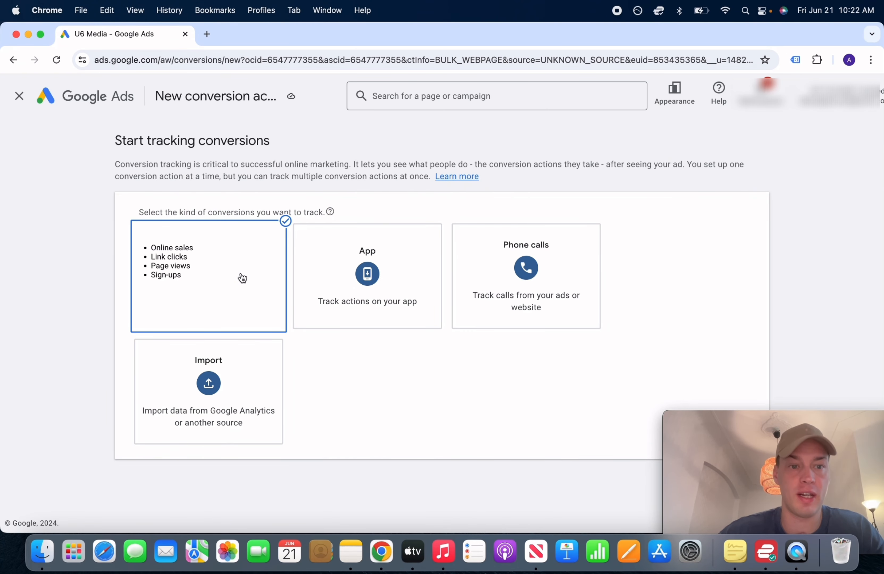
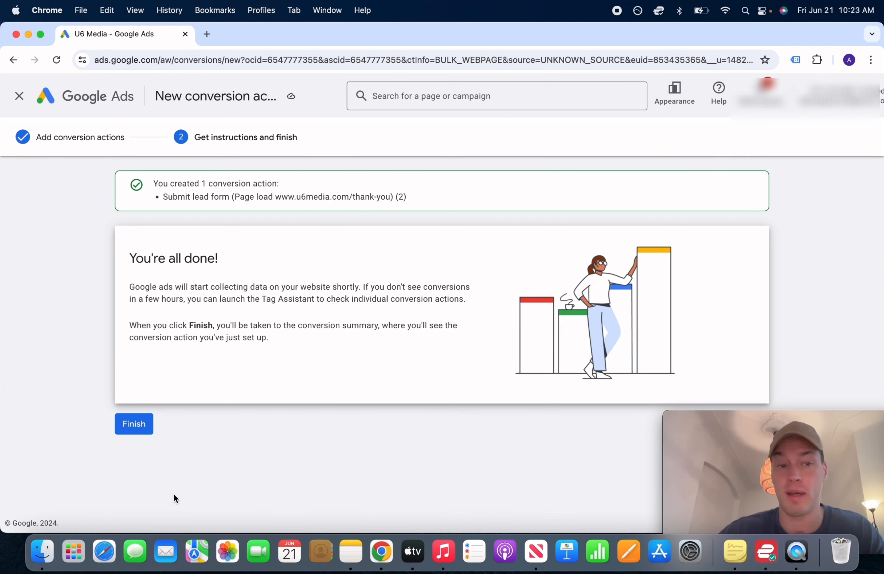
# Finish the thank-you page lead-form conversion action and go to the Conversions Summary
pyautogui.click(140, 426)
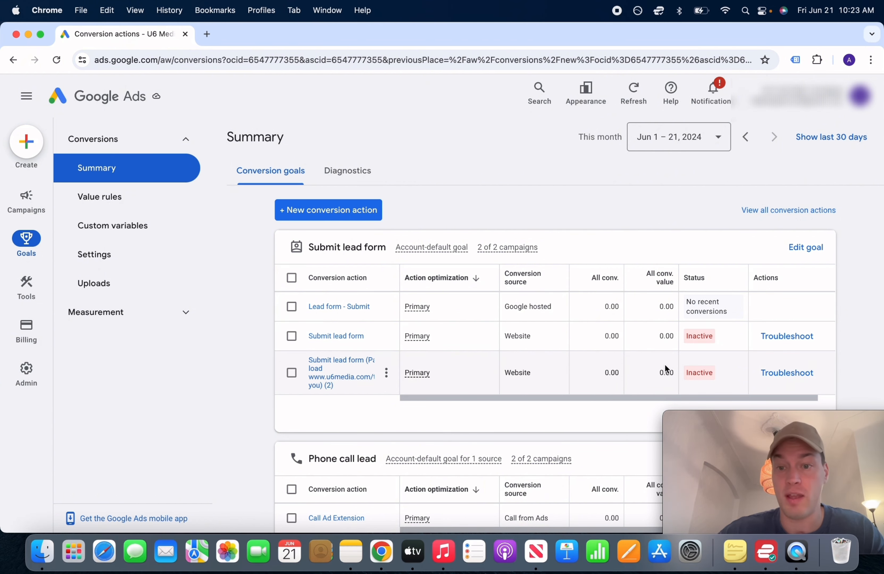
# Inspect the Inactive status of the new thank-you page lead-form action
pyautogui.moveTo(695, 380)
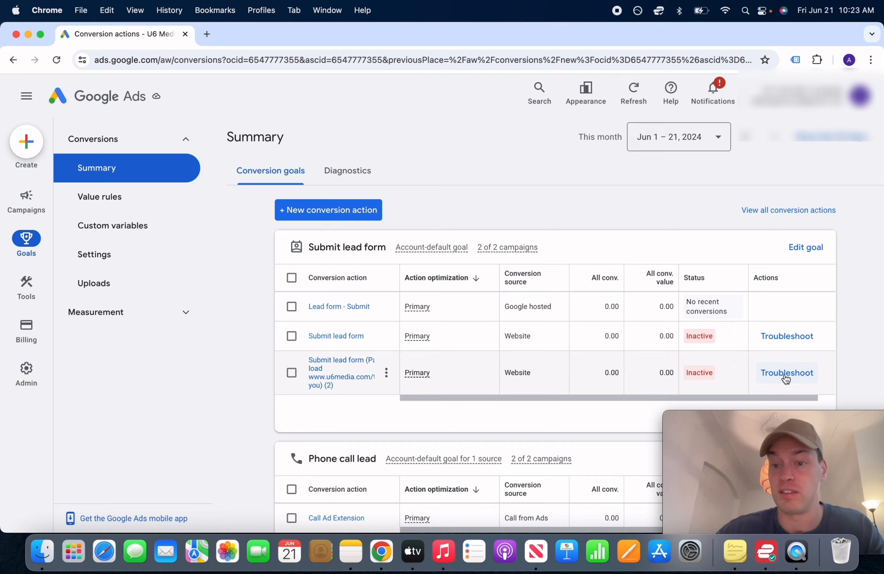
# Troubleshoot the new lead-form action by connecting Tag Assistant to u6media.com
pyautogui.click(785, 373)
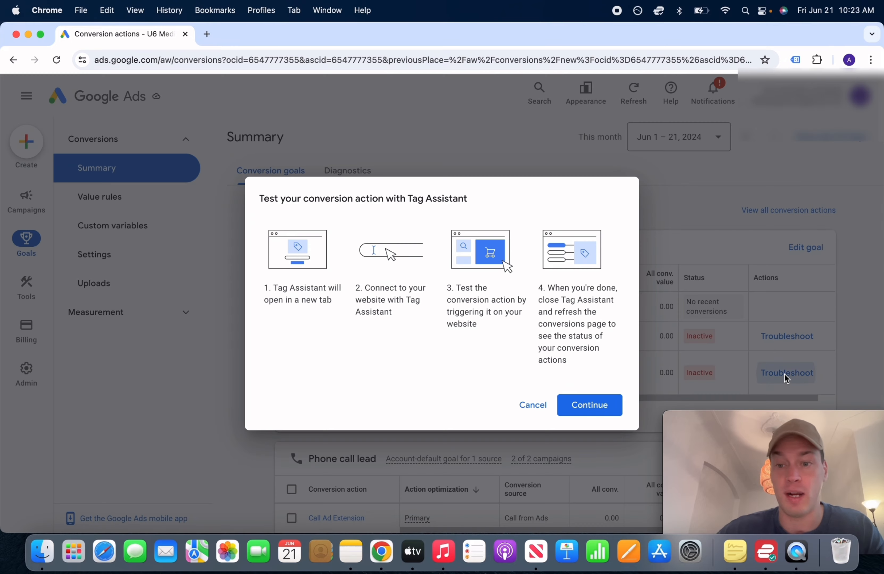
pyautogui.click(588, 404)
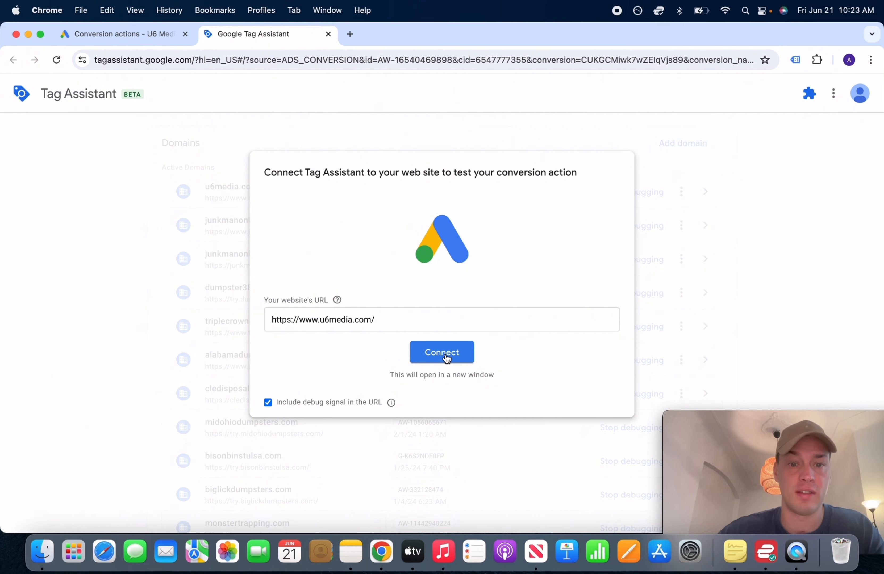
pyautogui.click(447, 357)
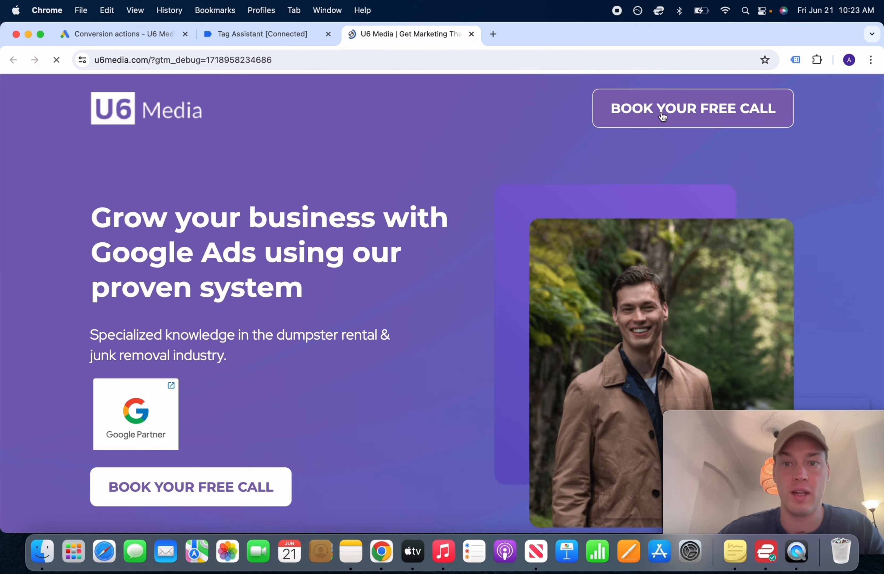
# Submit the Get In Touch form with name 'test' and a phone number, then review Tag Assistant's hits
pyautogui.click(662, 116)
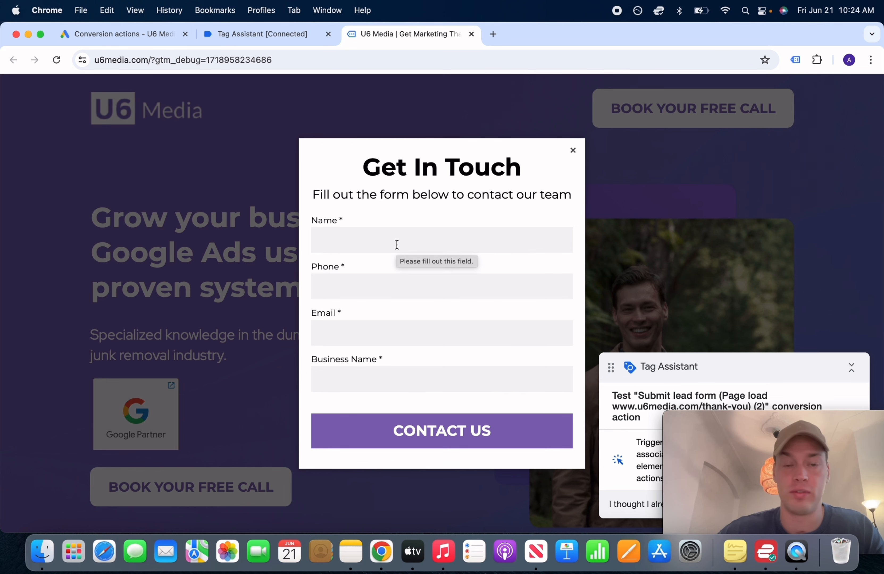
pyautogui.click(397, 245)
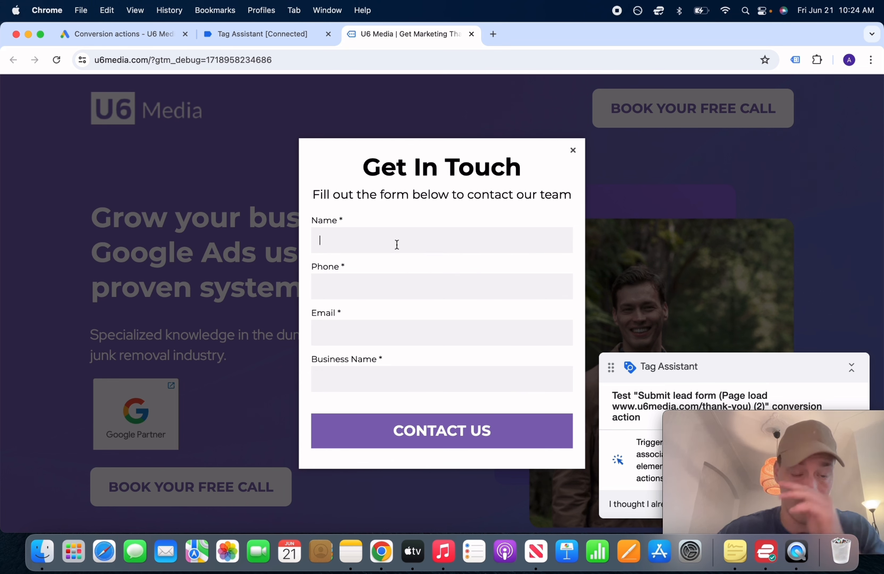
pyautogui.write('test')
pyautogui.click(361, 286)
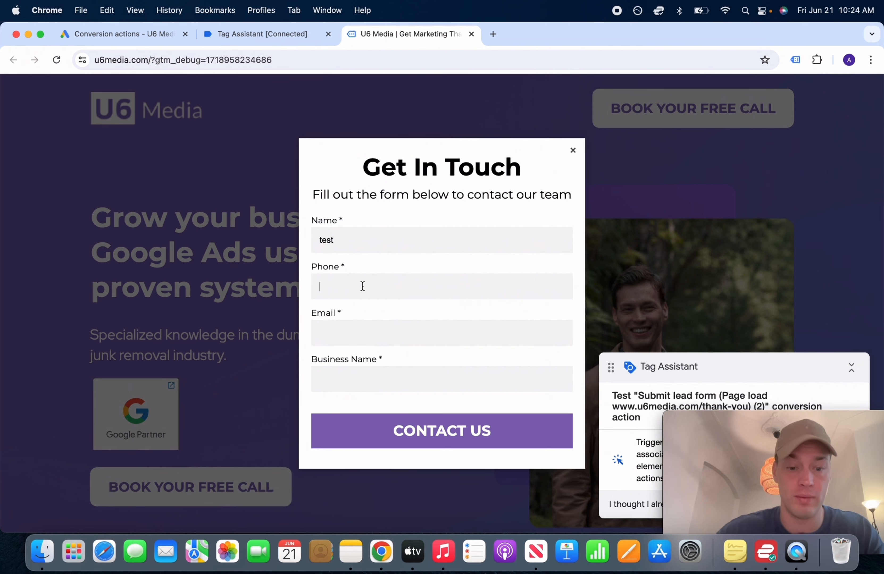
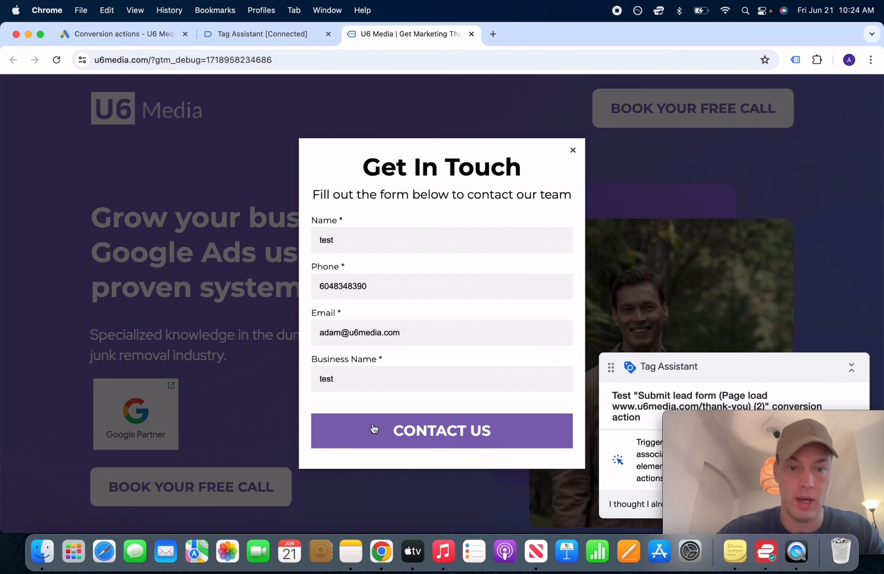
pyautogui.click(373, 426)
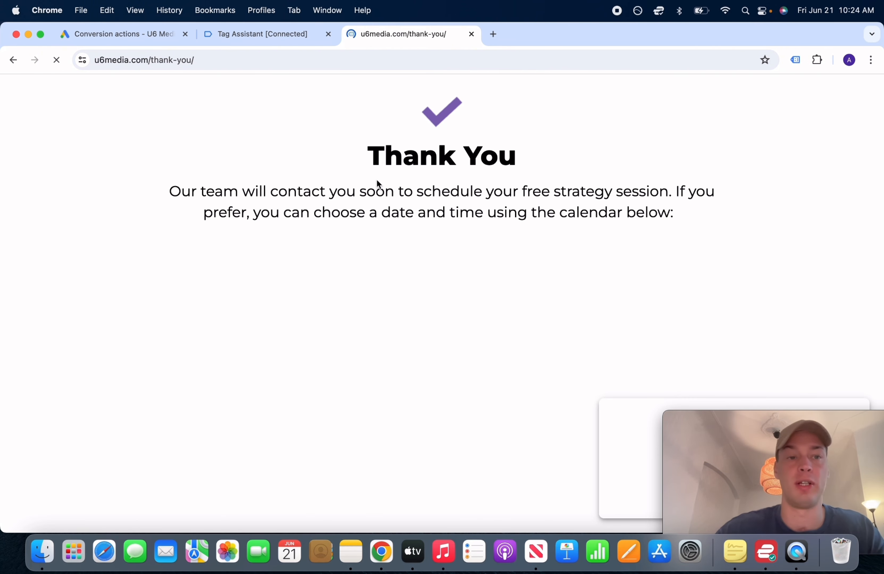
pyautogui.click(278, 34)
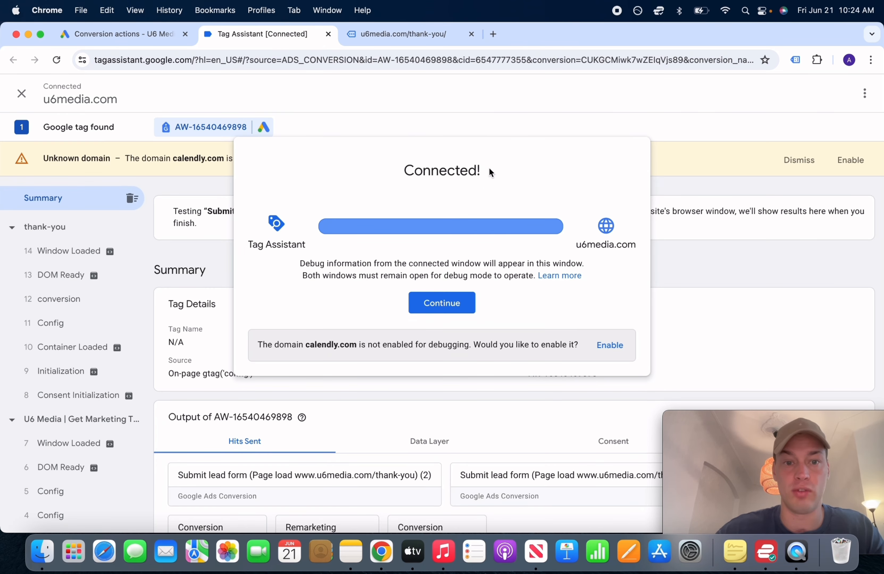
pyautogui.click(440, 304)
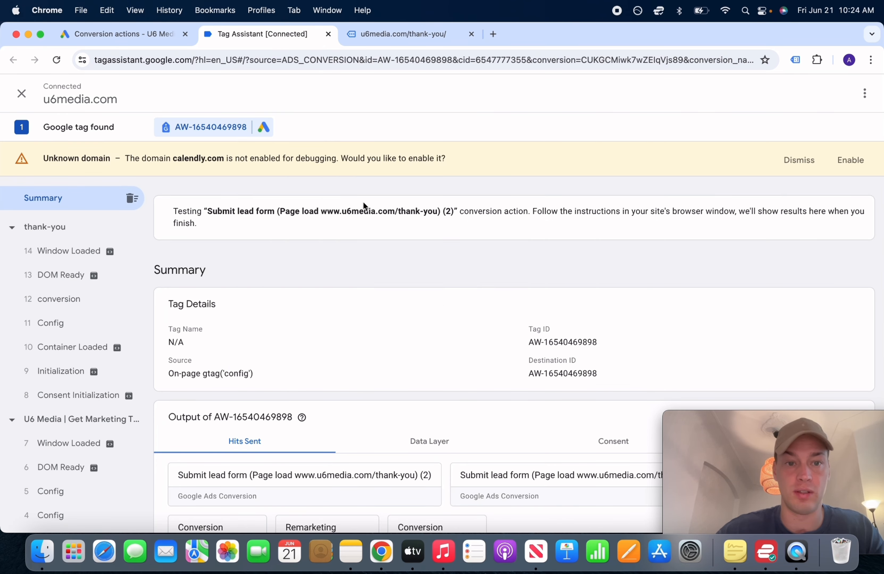
# Return to the Conversions Summary to recheck the lead-form action's status and collapse the Conversions menu
pyautogui.click(148, 35)
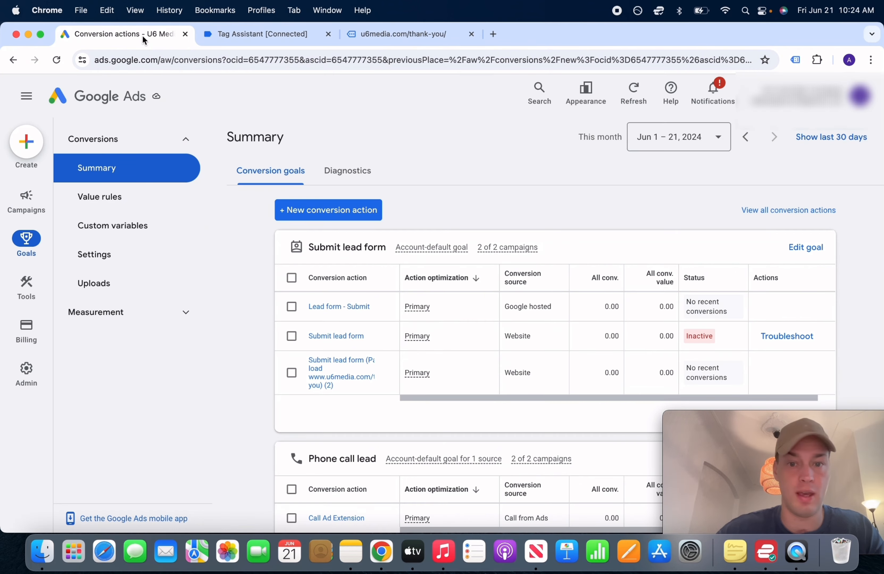
pyautogui.moveTo(706, 369)
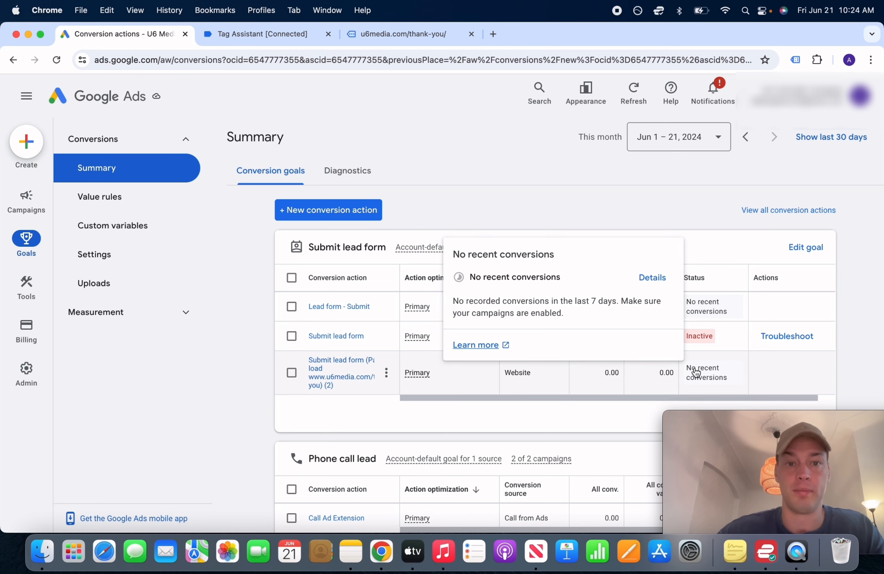
pyautogui.click(85, 138)
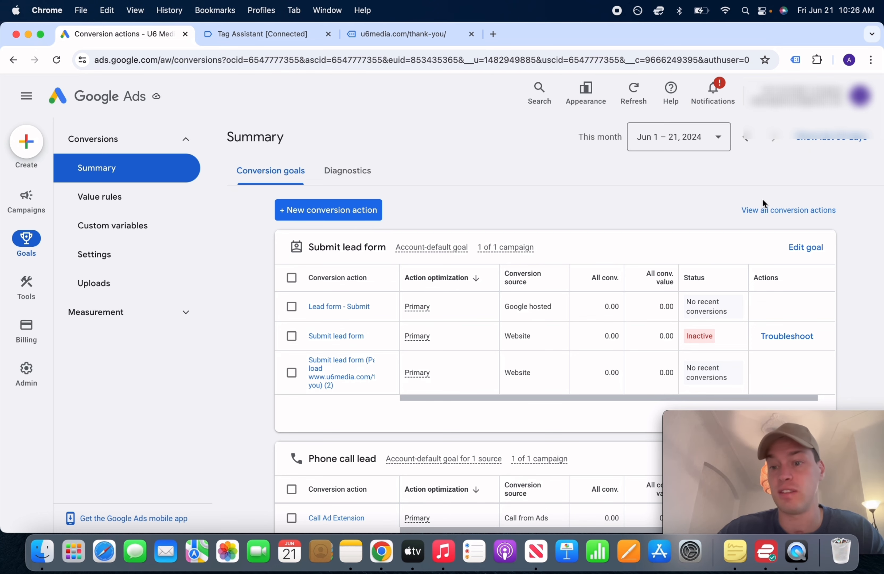
# Go from Overview to Campaigns, open U6 Media Test Search Campaign's Assets, and filter to Call
pyautogui.click(97, 149)
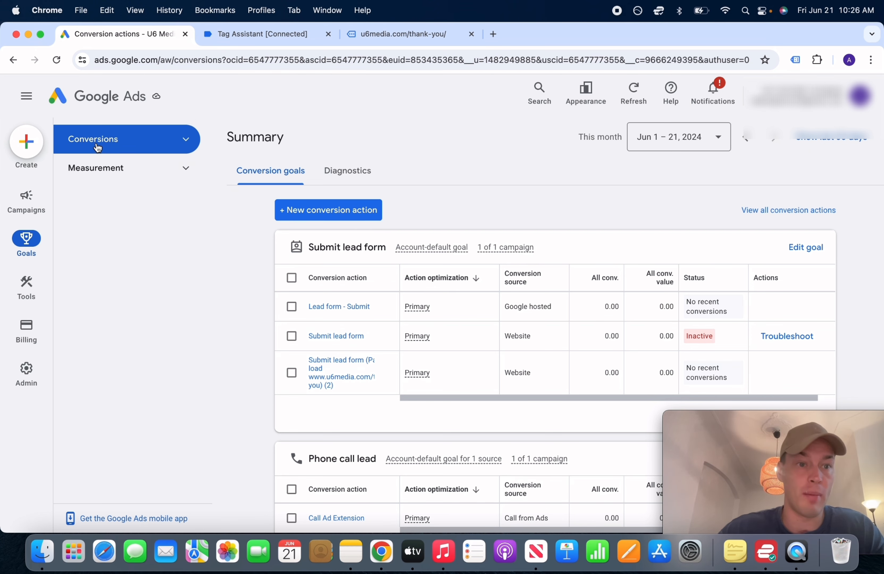
pyautogui.click(102, 96)
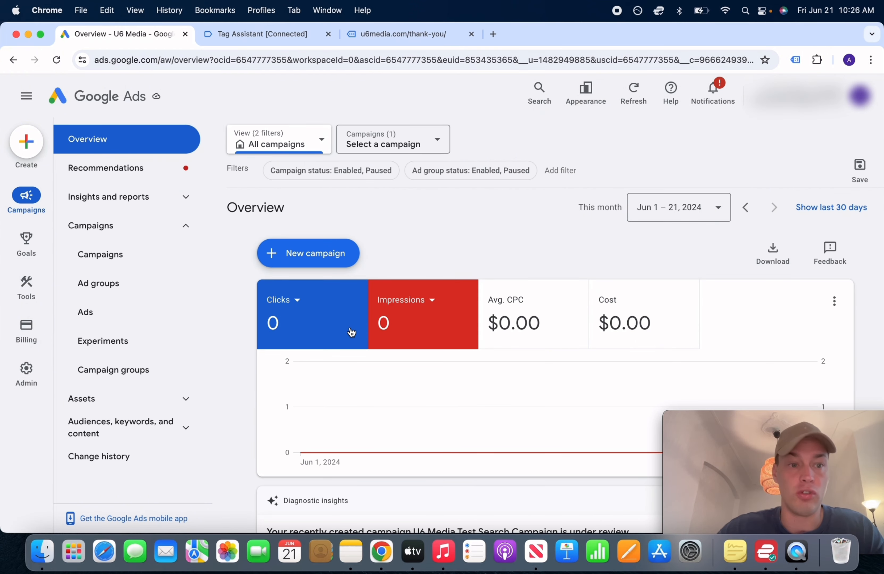
pyautogui.click(136, 261)
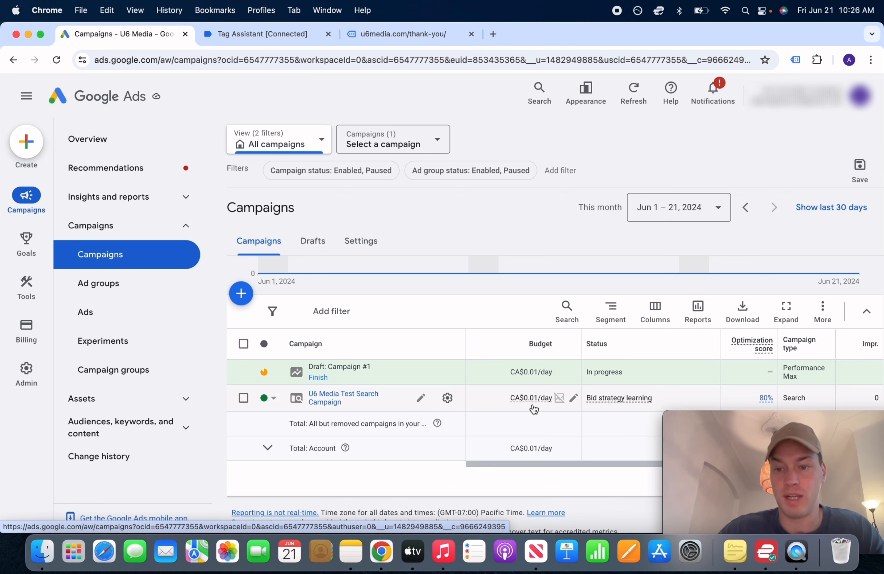
pyautogui.click(353, 399)
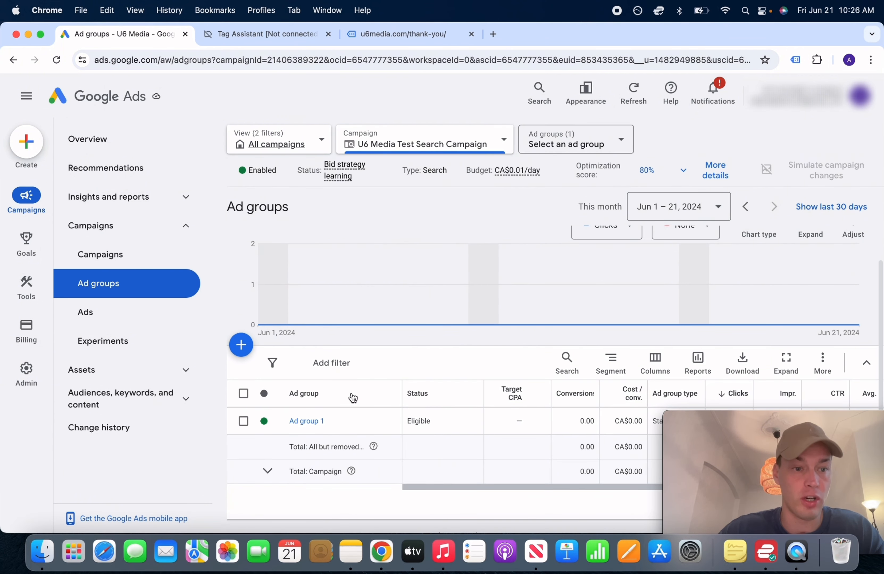
pyautogui.click(134, 380)
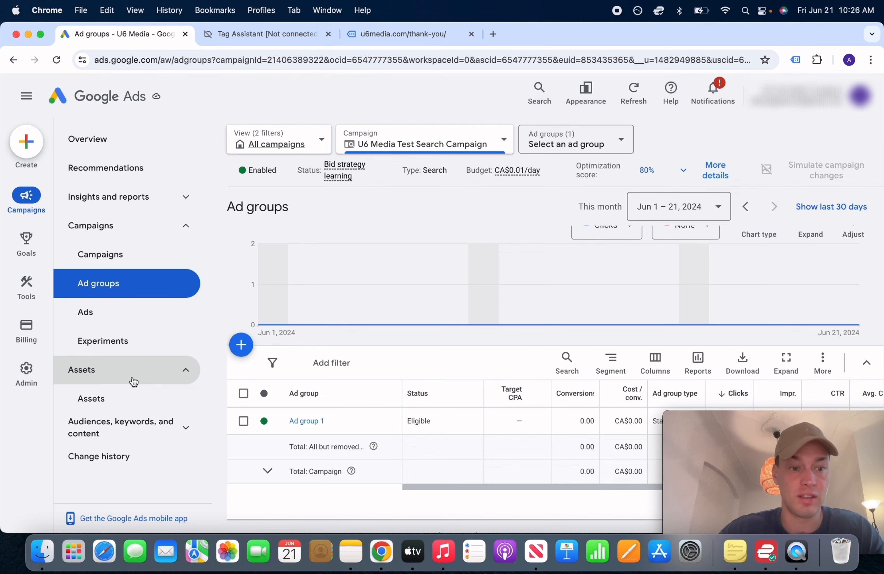
pyautogui.click(99, 399)
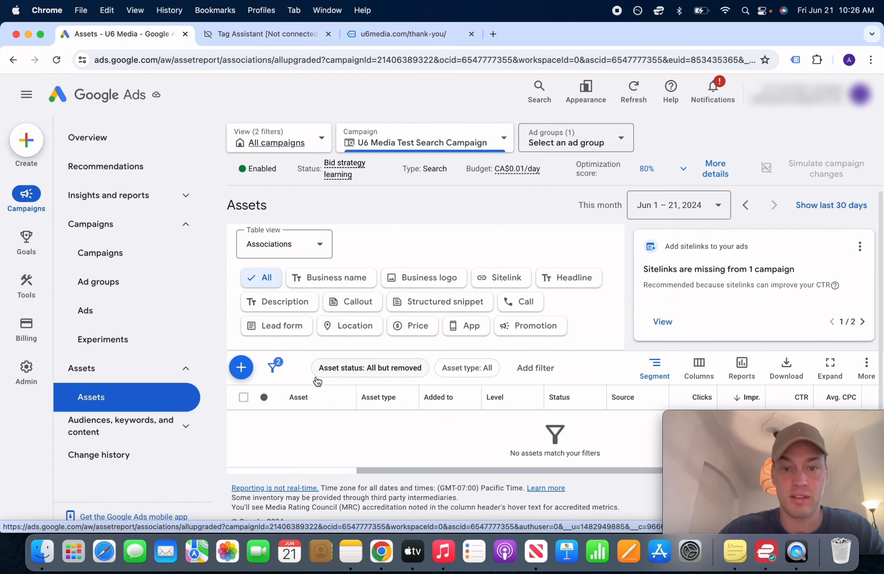
pyautogui.click(520, 303)
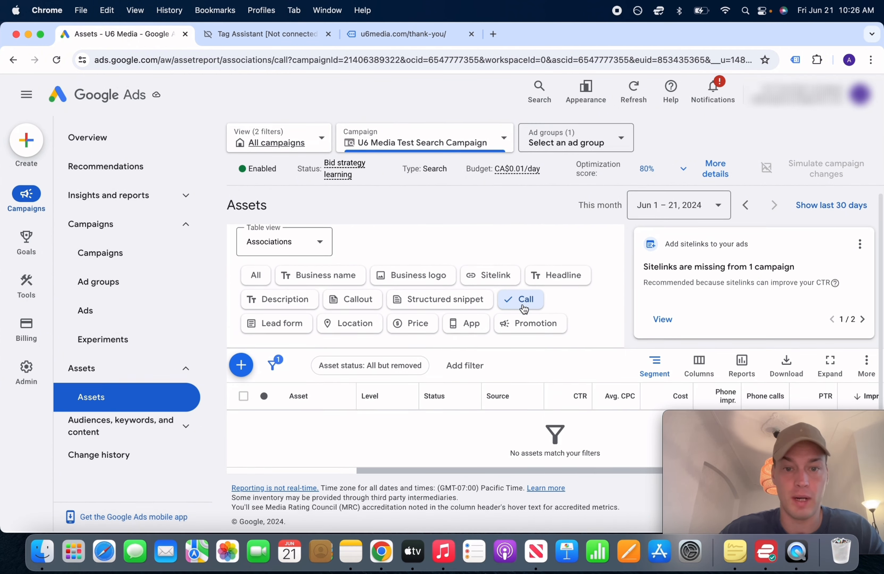
# Start a campaign-level call asset with country Canada and the business phone number
pyautogui.click(242, 366)
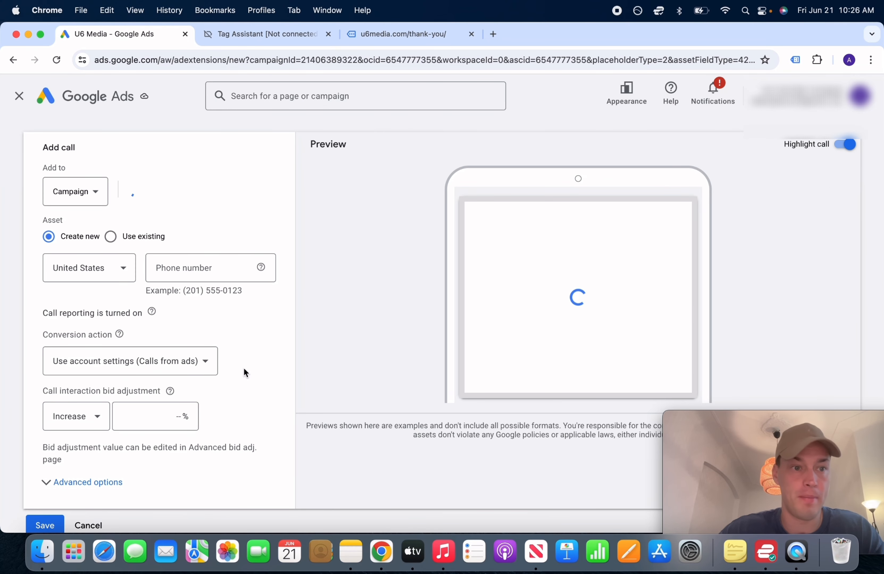
pyautogui.click(98, 178)
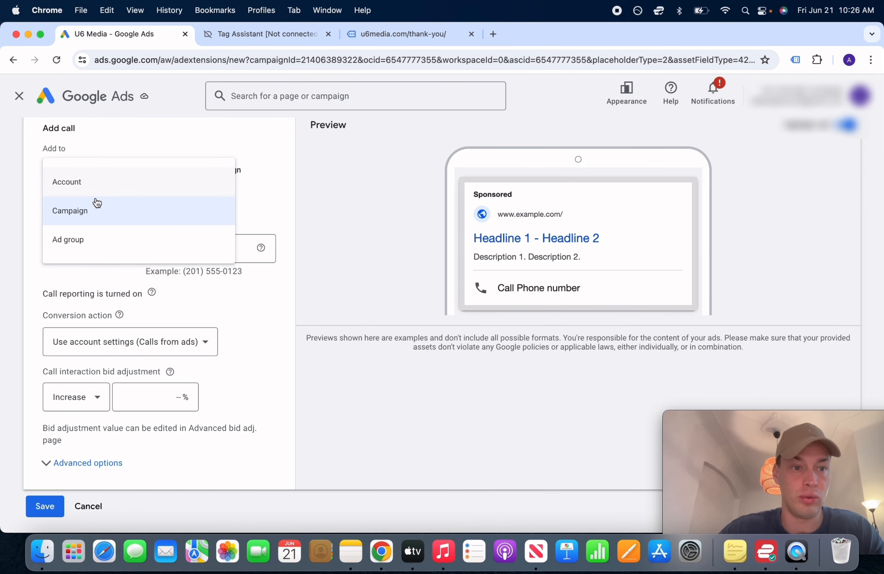
pyautogui.click(94, 217)
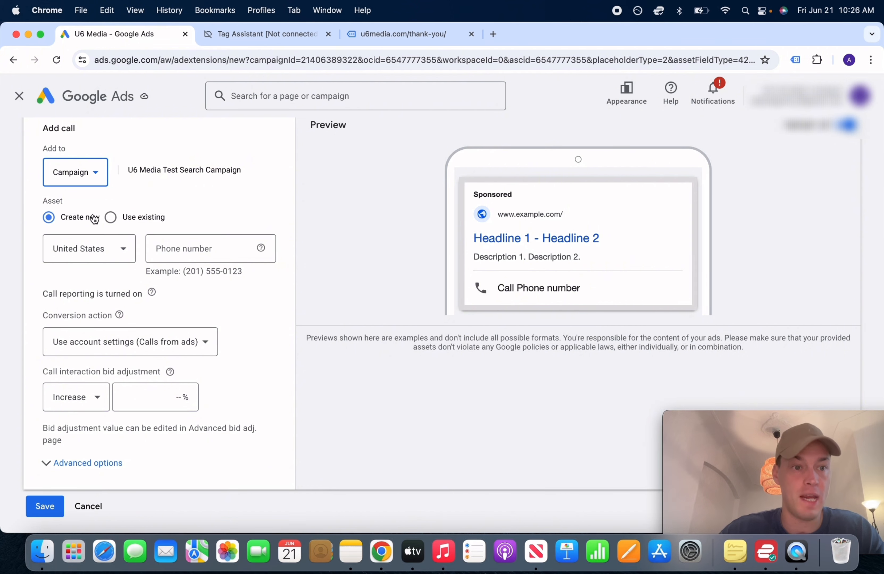
pyautogui.doubleClick(99, 256)
pyautogui.click(98, 256)
pyautogui.click(193, 251)
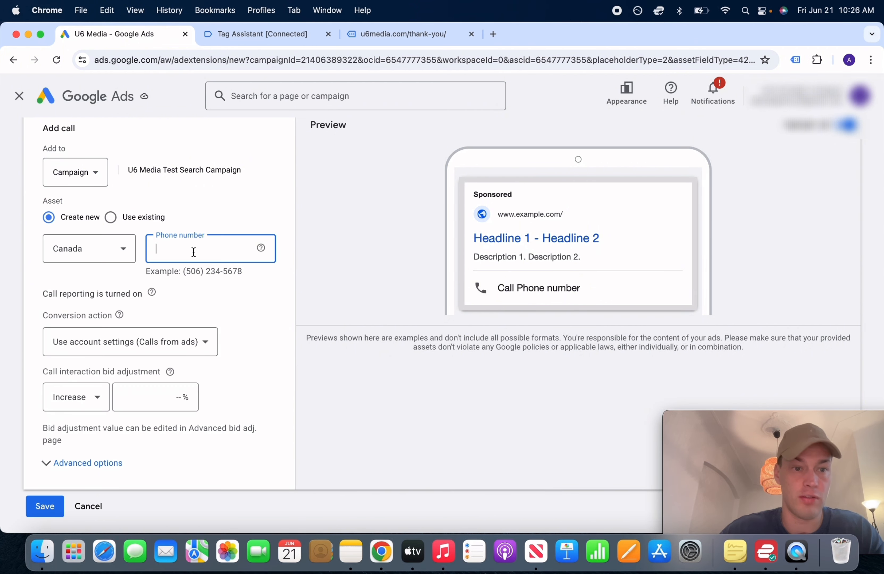
pyautogui.click(232, 289)
# Keep the conversion action at 'Use account settings (Calls from ads)' and save the call asset
pyautogui.scroll(-1, 231, 289)
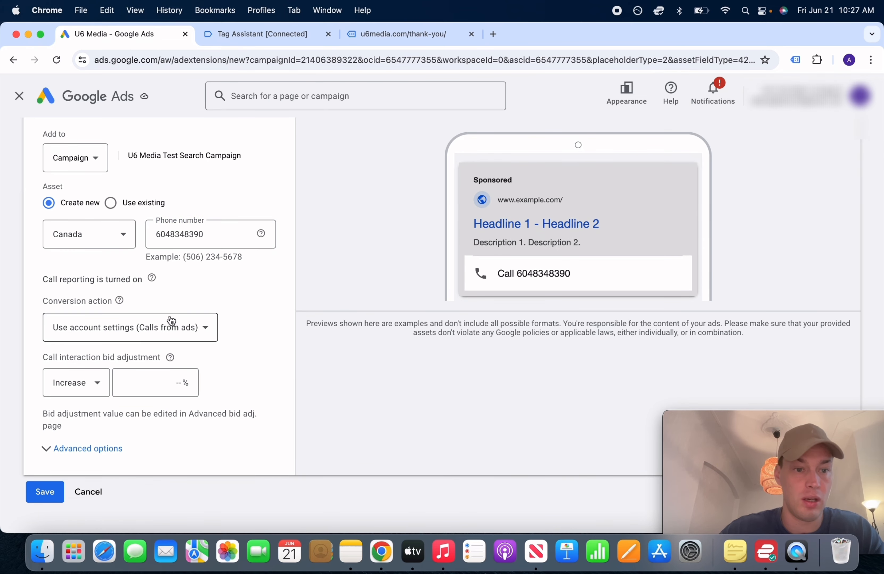
pyautogui.click(164, 330)
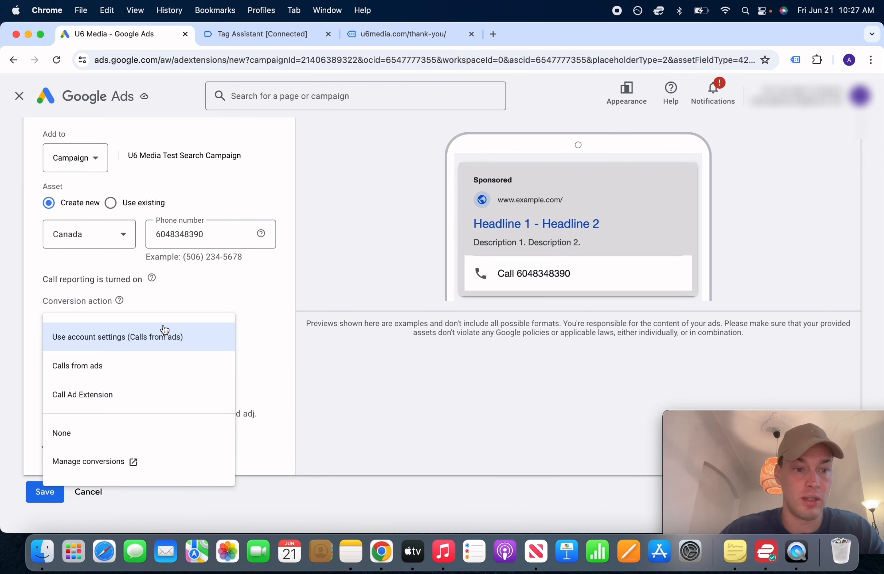
pyautogui.click(217, 291)
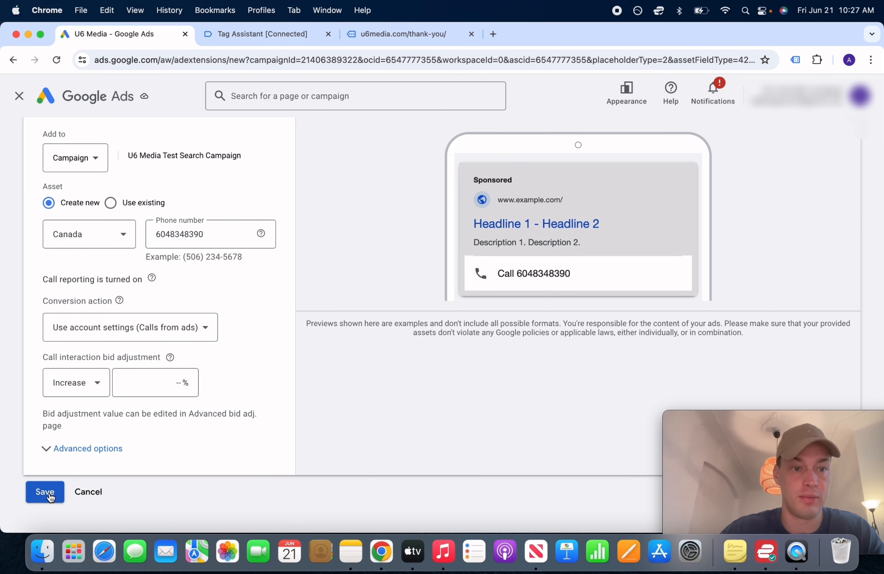
pyautogui.click(218, 239)
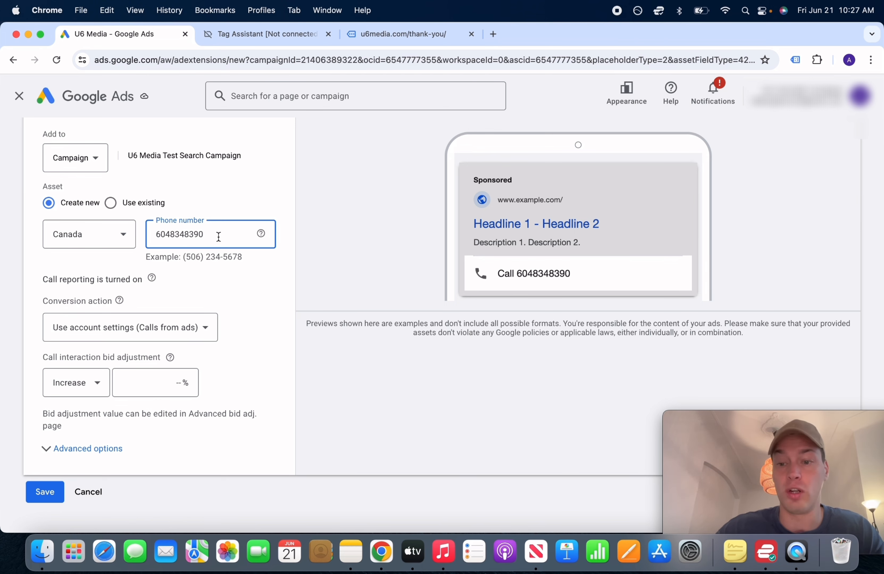
pyautogui.doubleClick(201, 235)
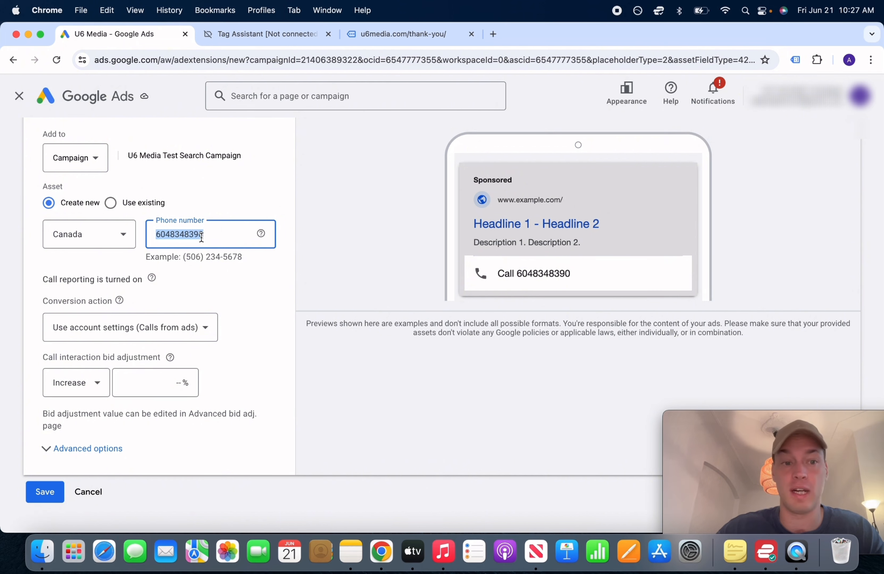
pyautogui.click(198, 275)
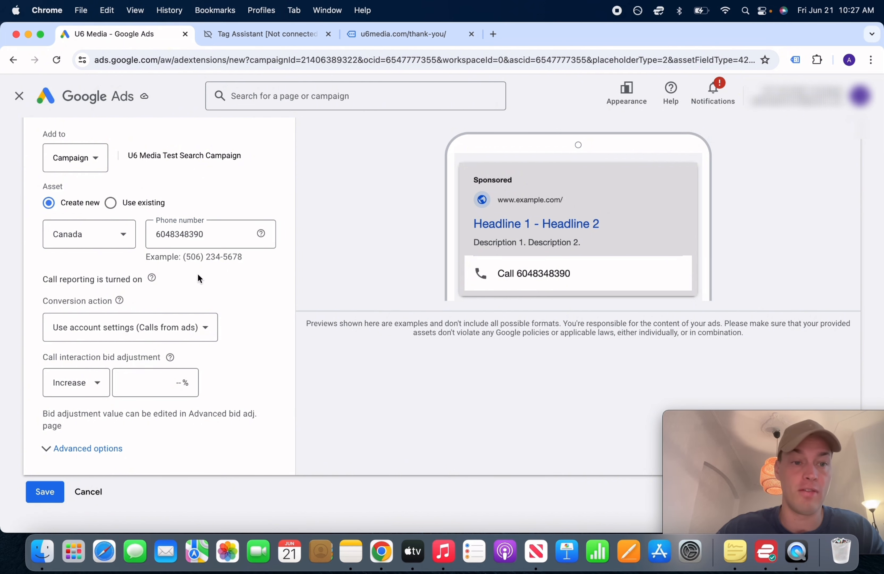
pyautogui.click(46, 497)
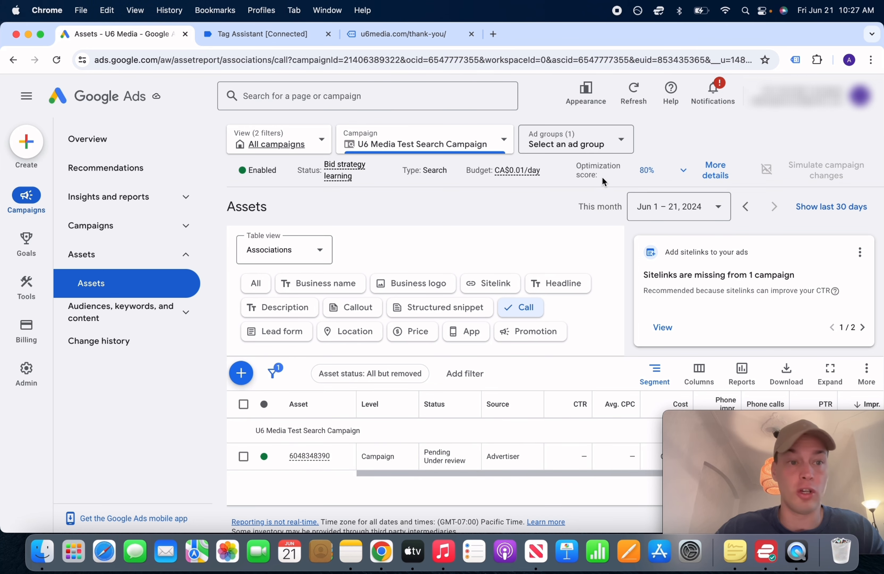
# Open Goals > Conversions > Summary and select Call Ad Extension under the Phone call lead goal
pyautogui.moveTo(26, 242)
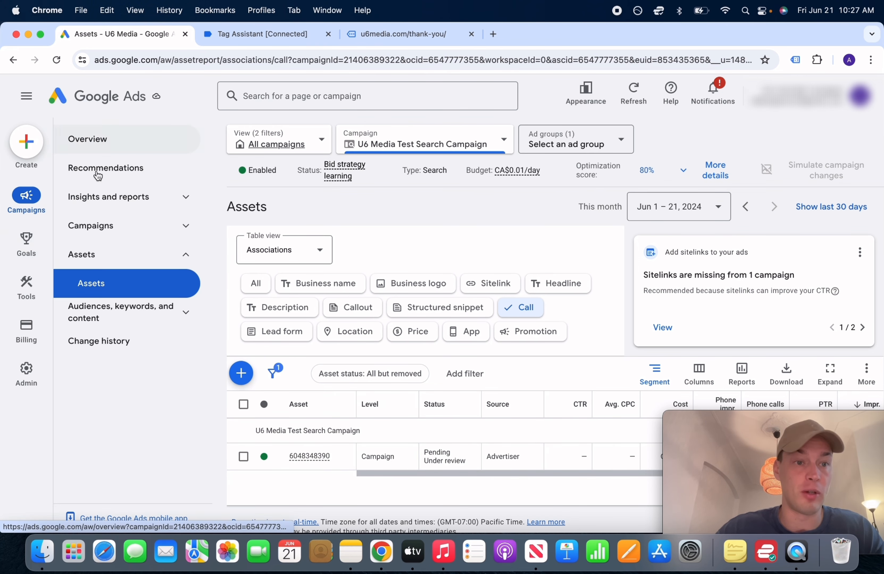
pyautogui.click(111, 148)
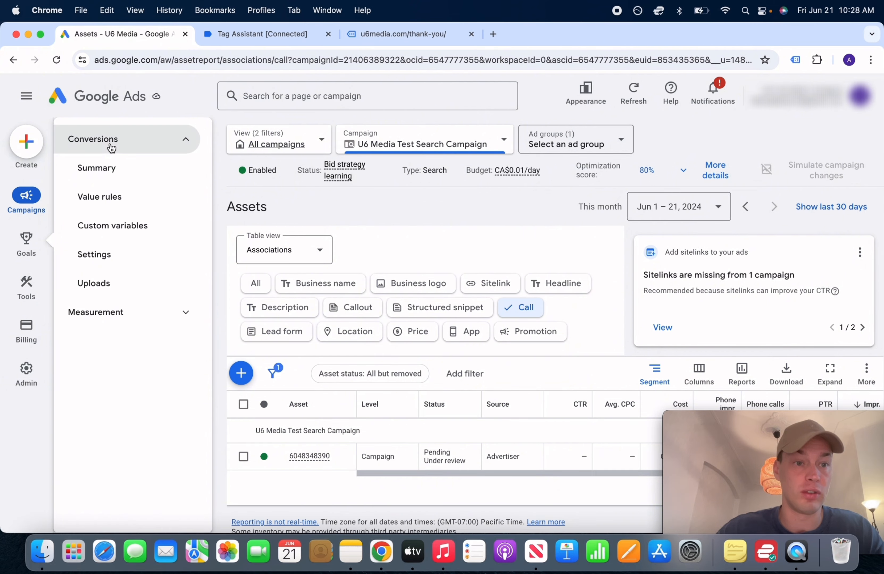
pyautogui.click(107, 171)
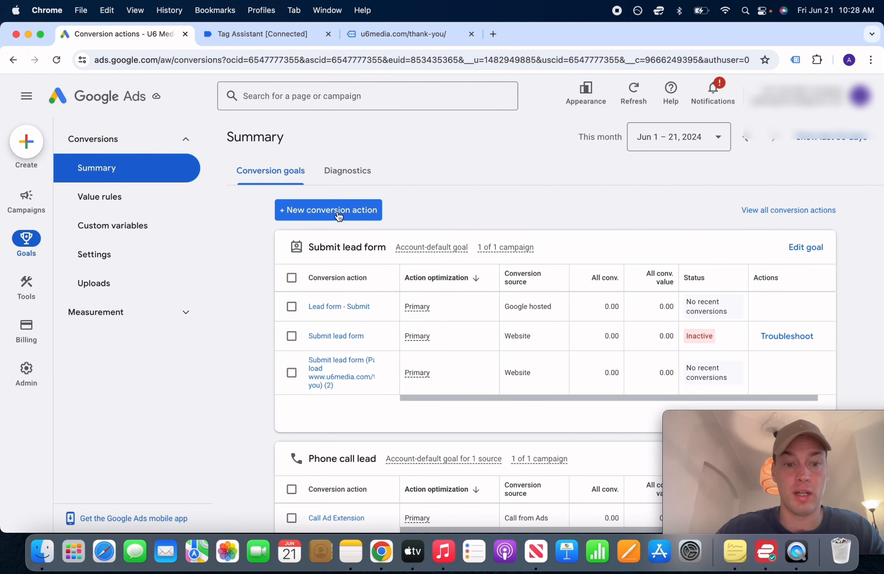
pyautogui.scroll(-7, 338, 216)
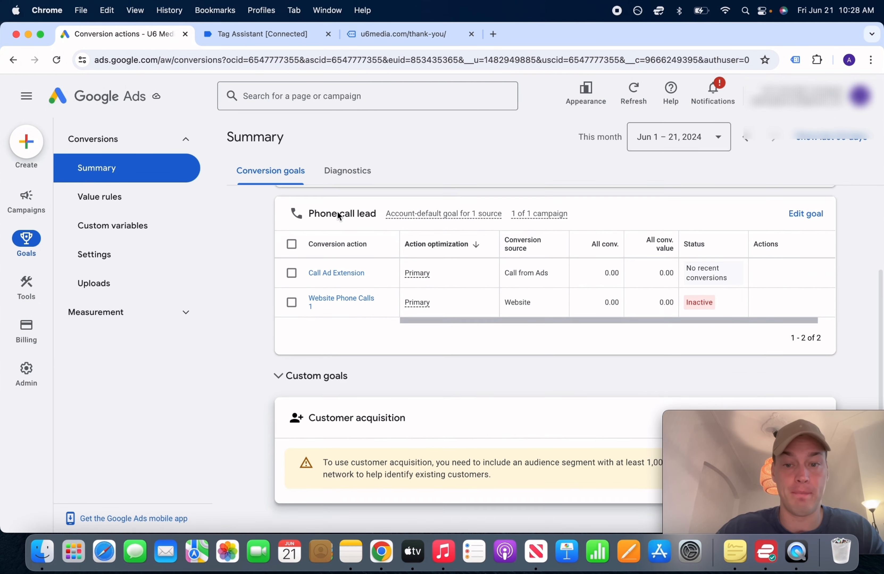
pyautogui.click(291, 259)
# Remove the Call Ad Extension conversion action, then start a new conversion action
pyautogui.click(357, 206)
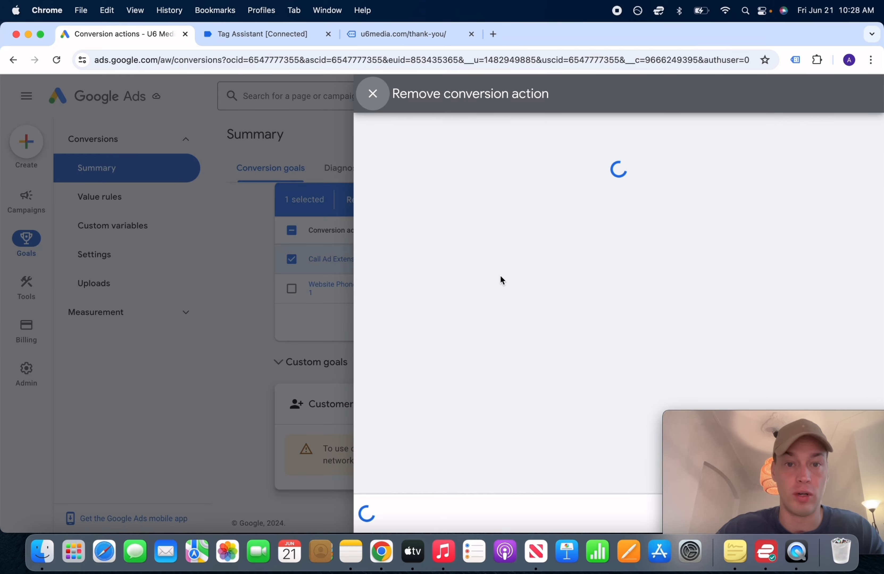
pyautogui.click(383, 514)
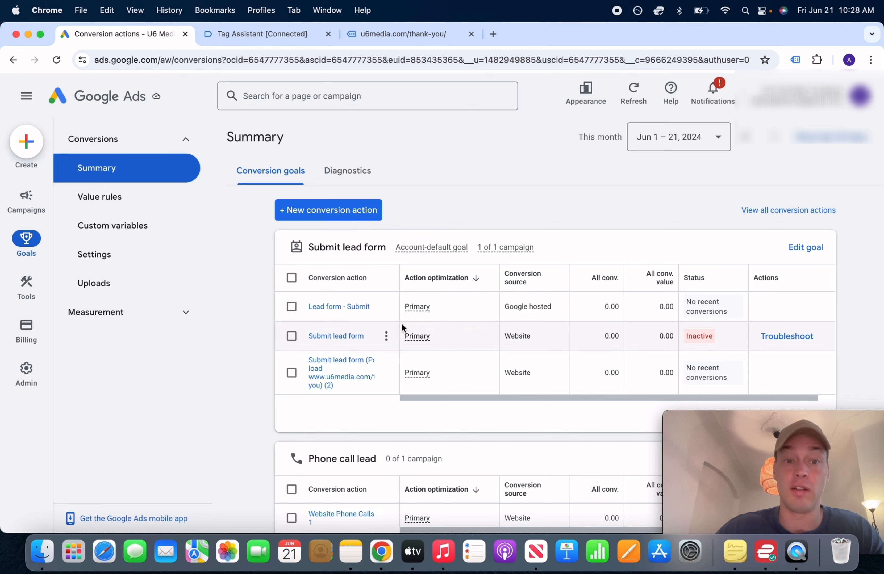
pyautogui.click(341, 213)
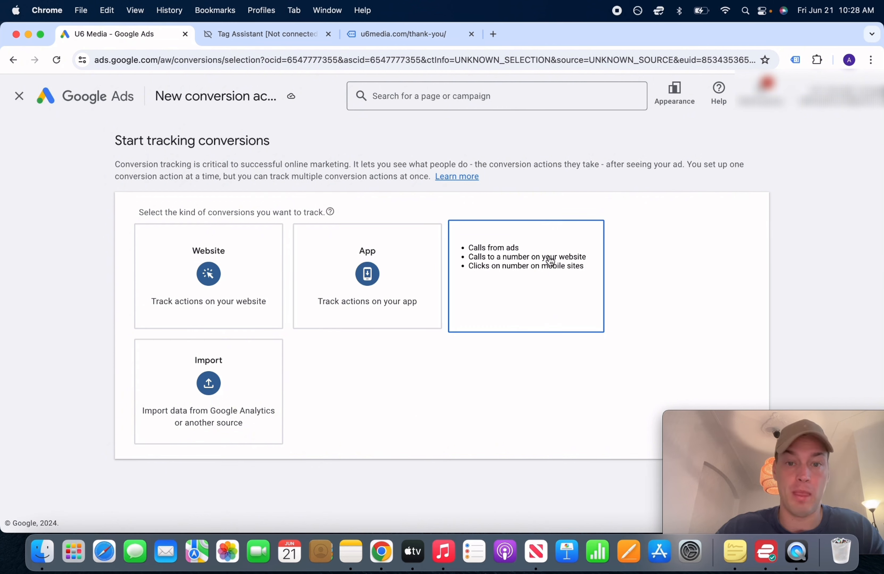
# Choose phone call conversions tracked from calls to ads' call assets
pyautogui.click(551, 261)
pyautogui.scroll(-4, 261, 392)
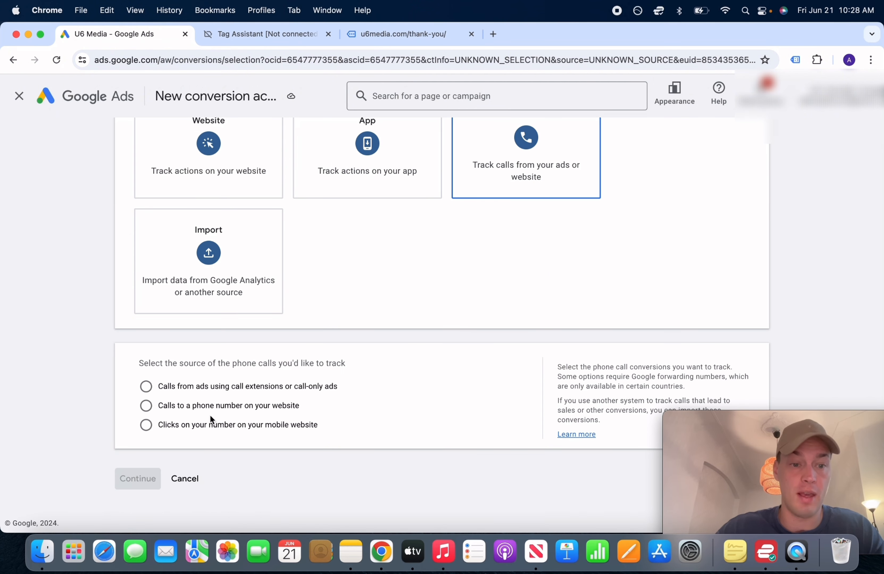
pyautogui.click(187, 394)
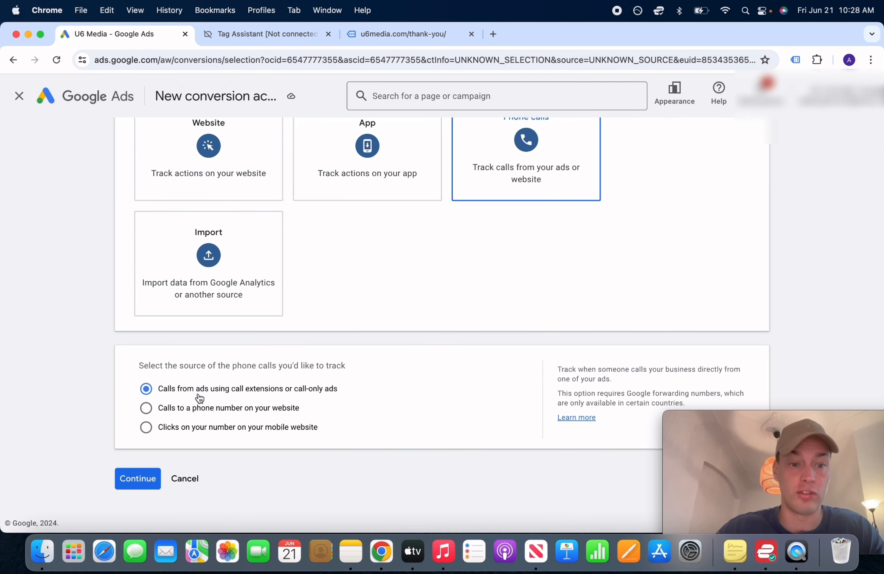
pyautogui.click(148, 482)
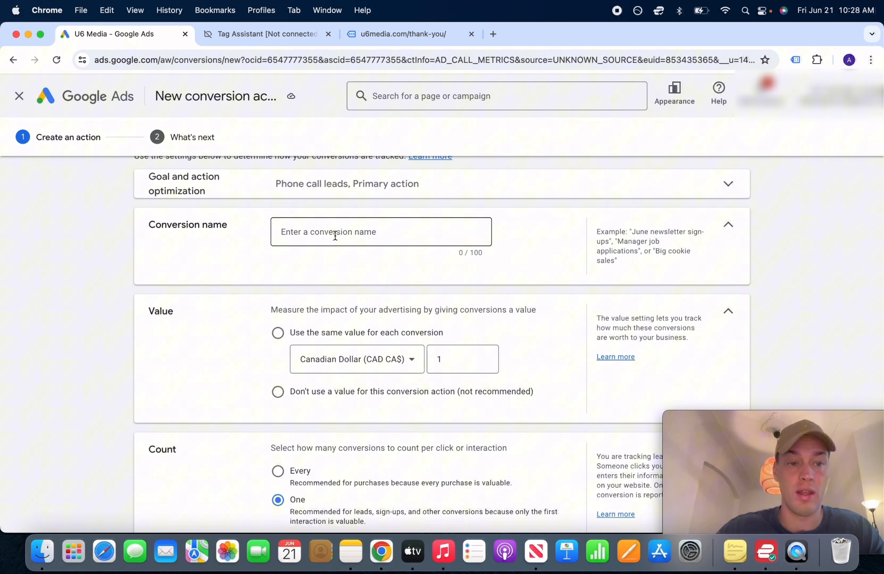
# Name the new conversion action 'Phone Call Ad Extensions'
pyautogui.click(335, 236)
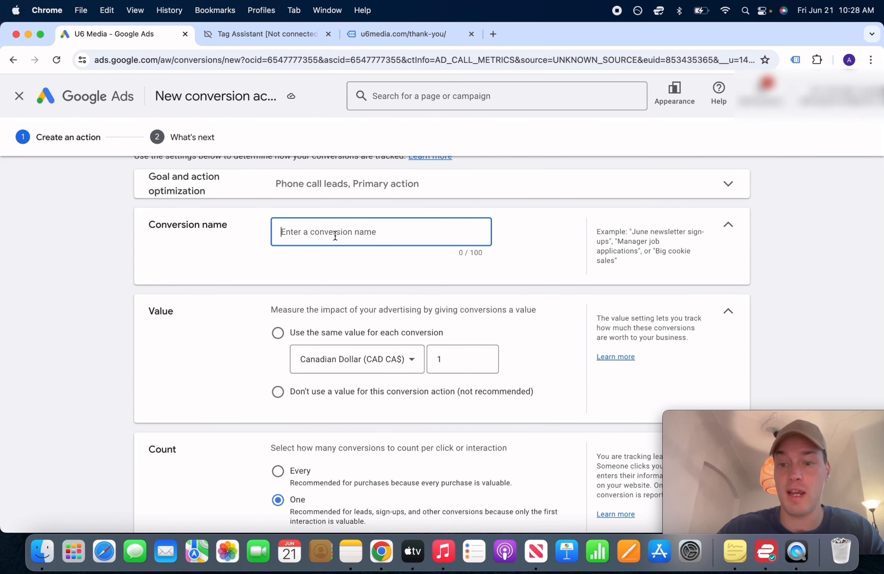
pyautogui.write('q')
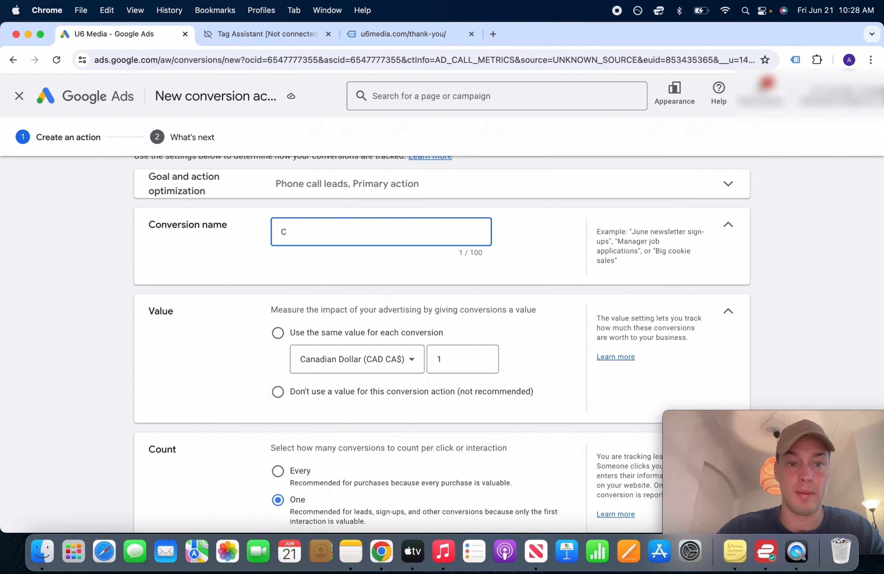
pyautogui.write('all Ad Extensi')
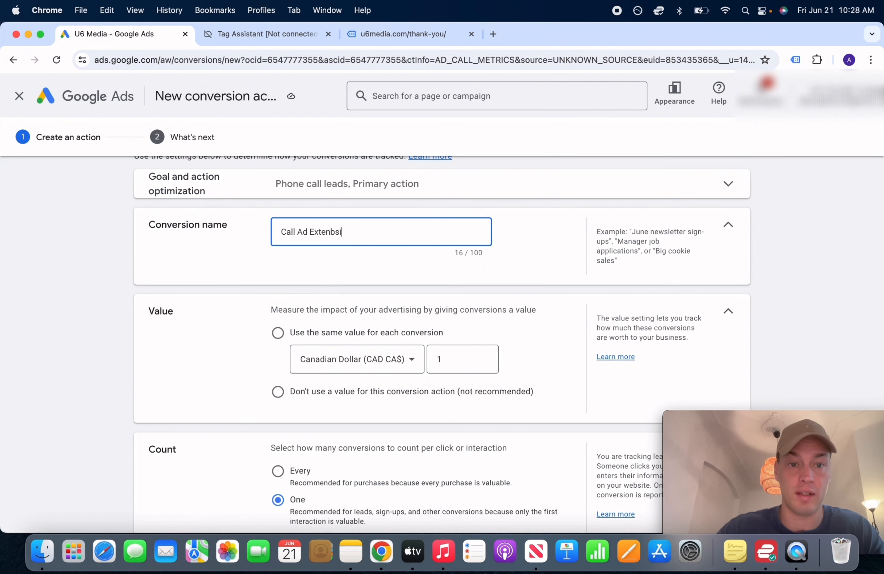
pyautogui.press('BackSpace')
pyautogui.press('BackSpace')
pyautogui.write('sions')
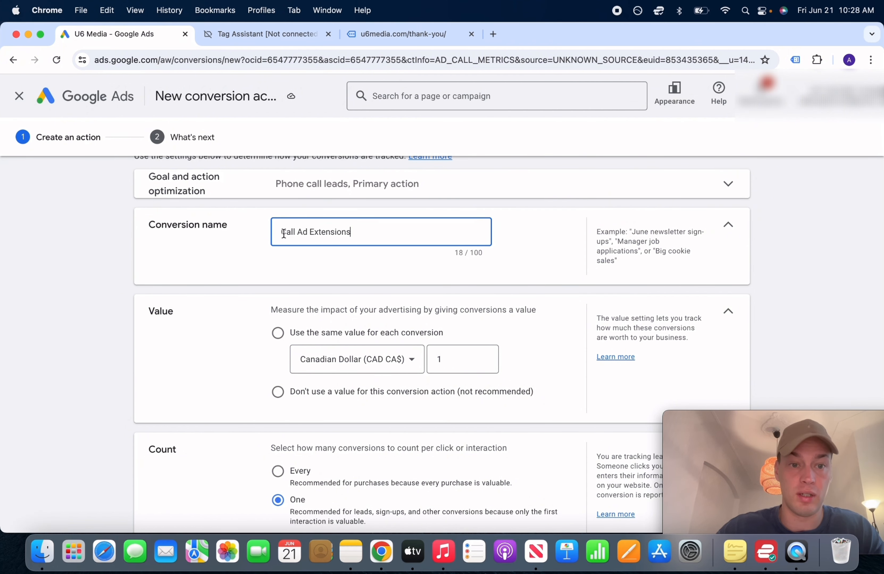
pyautogui.click(281, 234)
pyautogui.write('Phone')
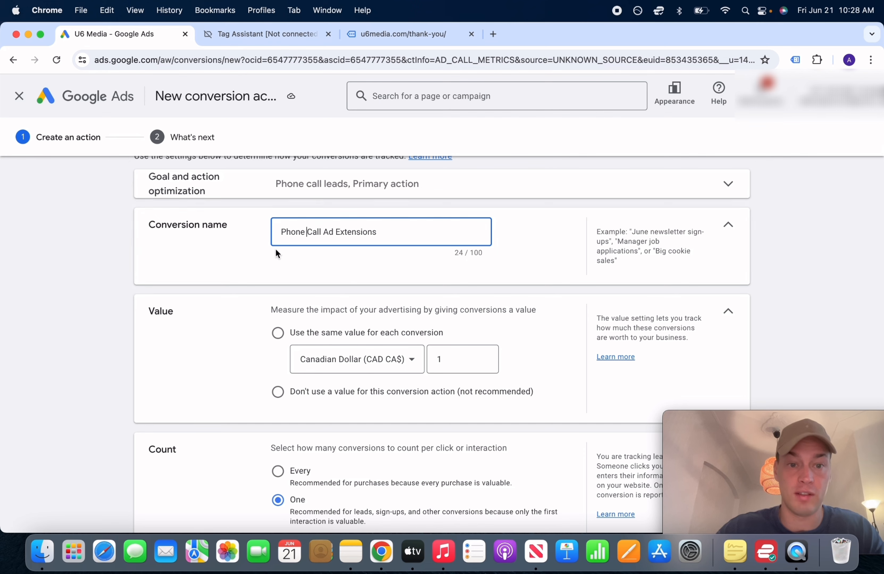
pyautogui.click(264, 278)
# Set 'Don't use a value', keep Count at One, and create the action
pyautogui.scroll(-3, 260, 278)
pyautogui.click(277, 318)
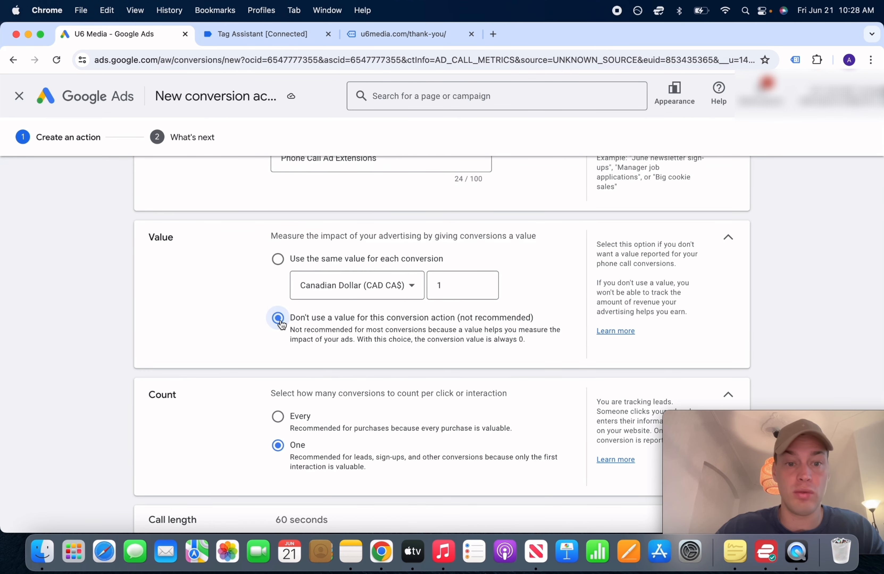
pyautogui.scroll(-3, 387, 340)
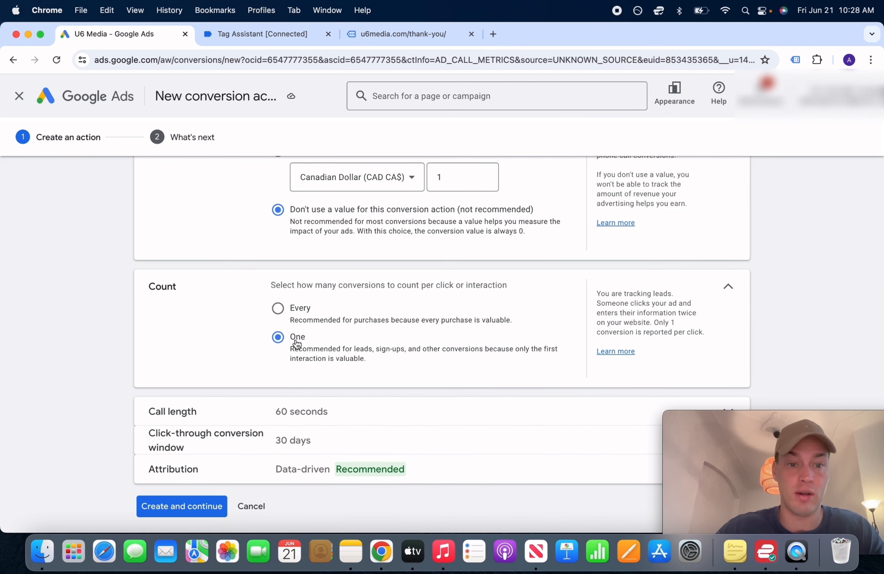
pyautogui.scroll(-1, 325, 361)
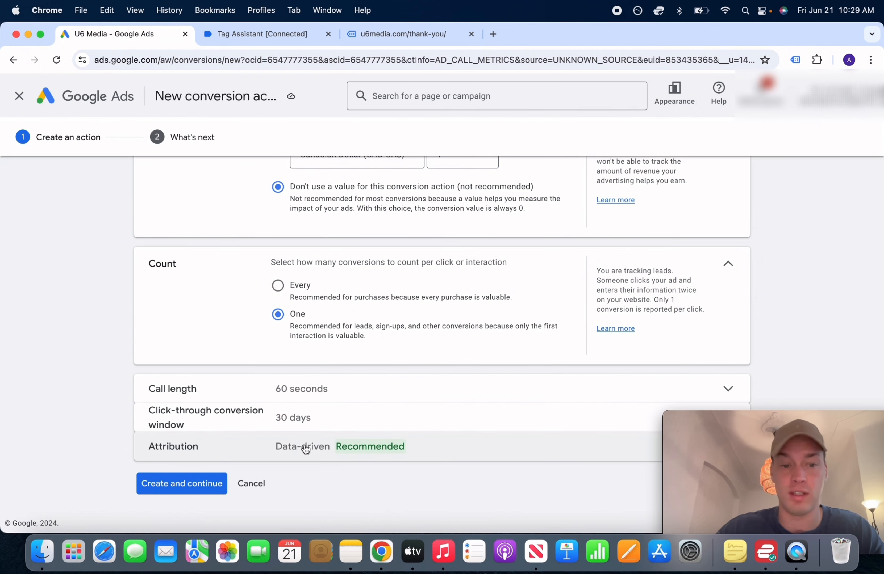
pyautogui.click(192, 484)
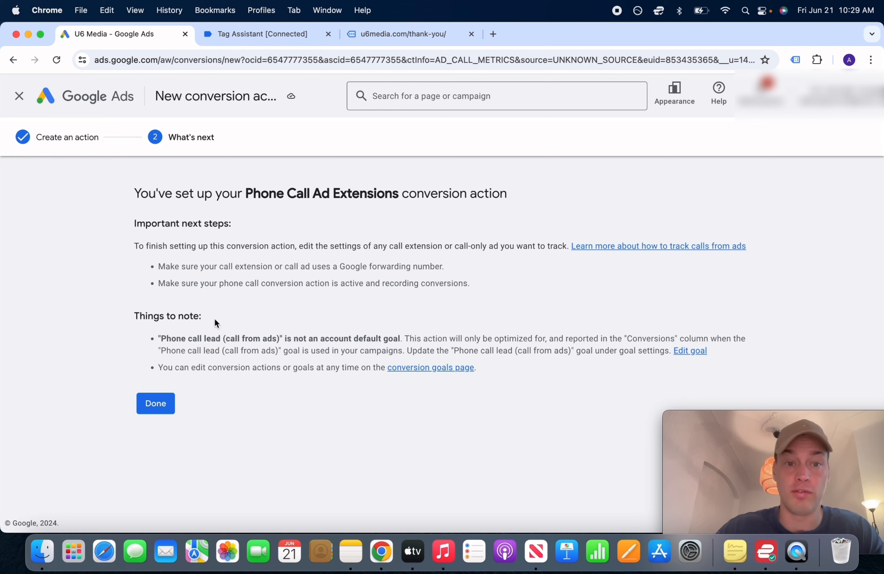
# Verify Phone Call Ad Extensions under the Phone call lead goal, then return to the account Overview
pyautogui.click(145, 401)
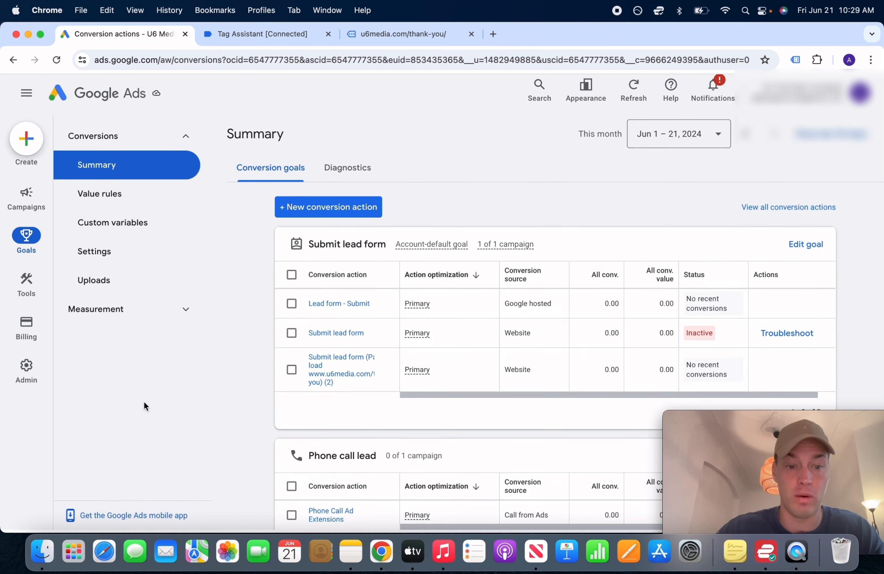
pyautogui.scroll(-6, 217, 361)
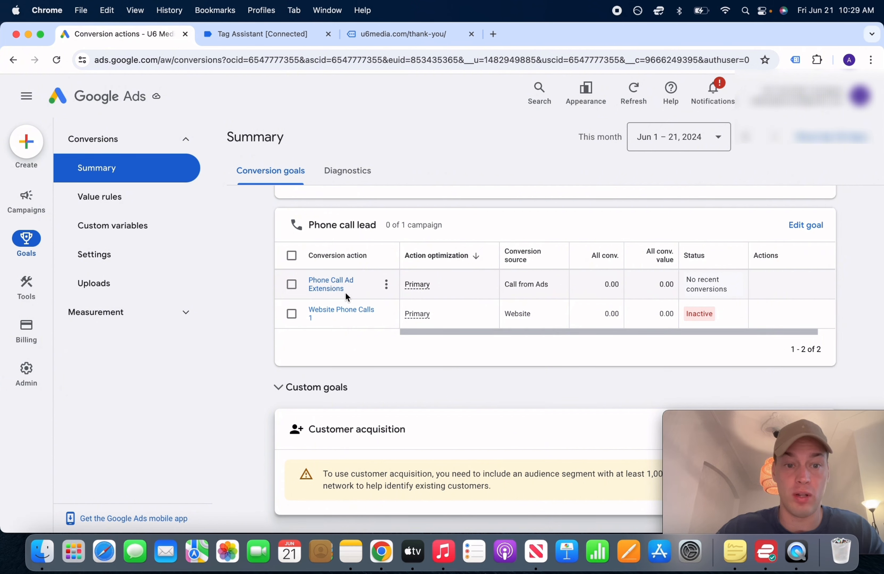
pyautogui.scroll(2, 350, 295)
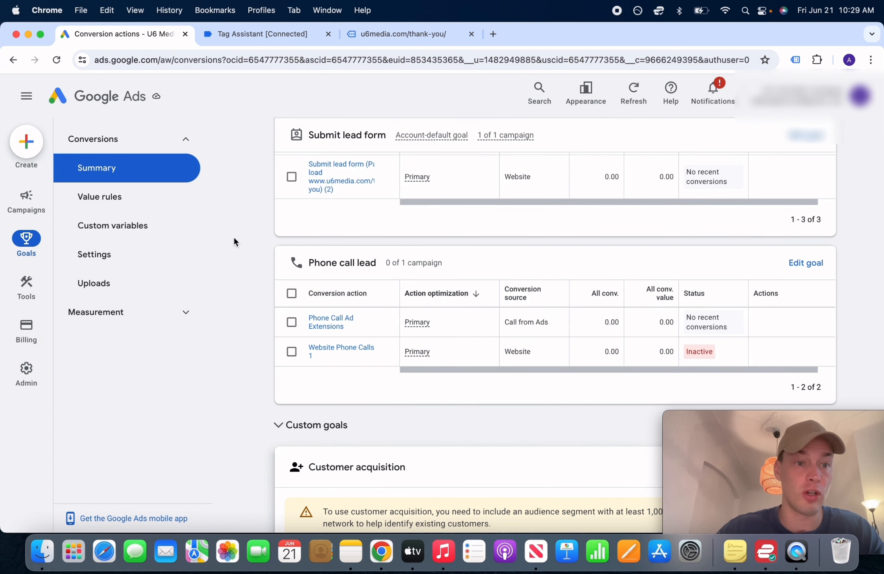
pyautogui.click(130, 111)
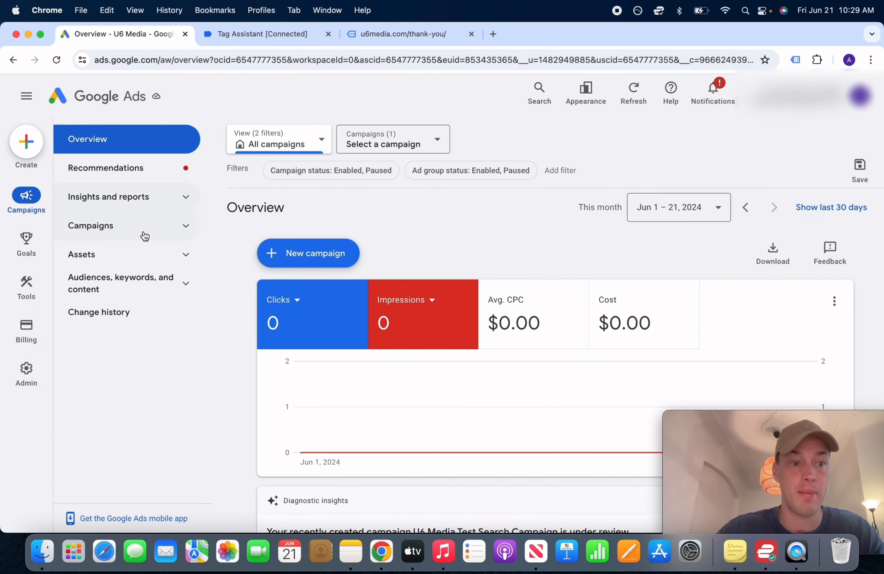
# Open the call asset in U6 Media Test Search Campaign's Assets list for editing
pyautogui.click(143, 234)
pyautogui.click(343, 414)
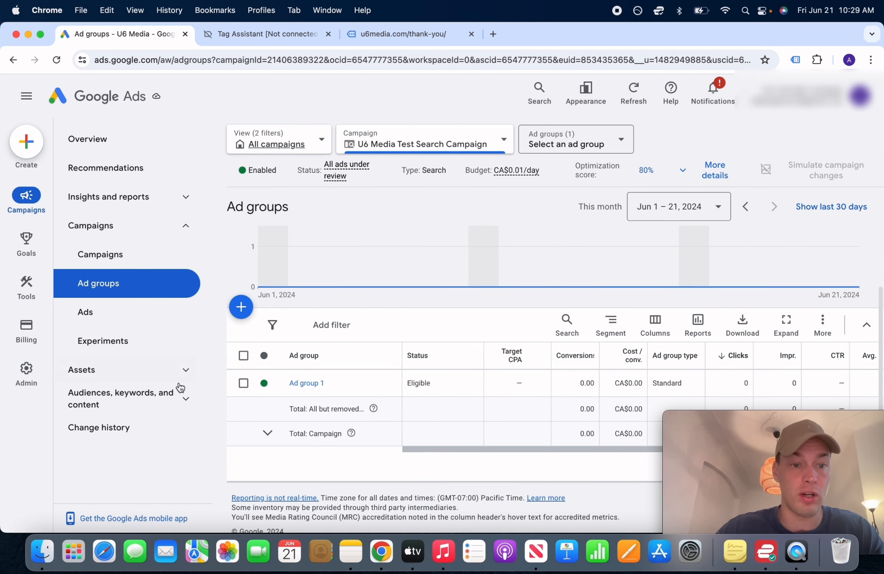
pyautogui.click(151, 374)
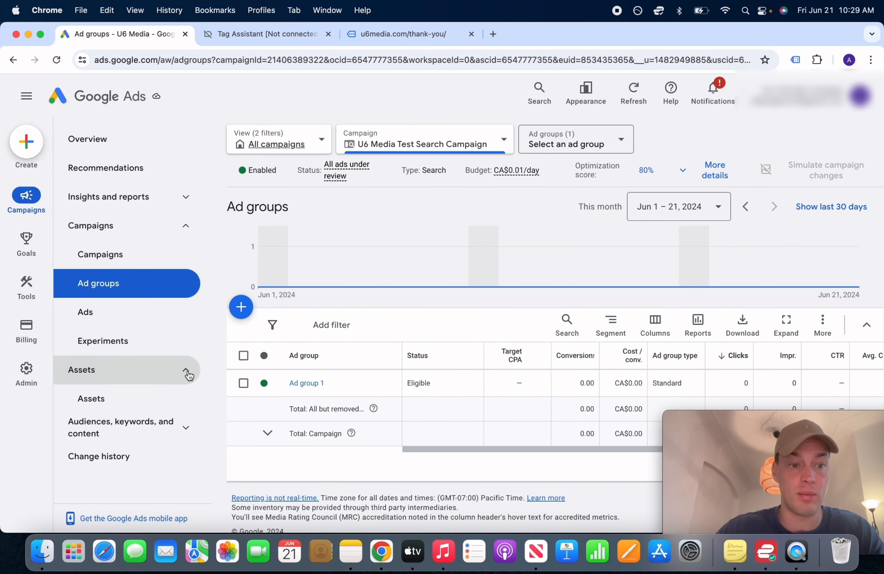
pyautogui.click(140, 402)
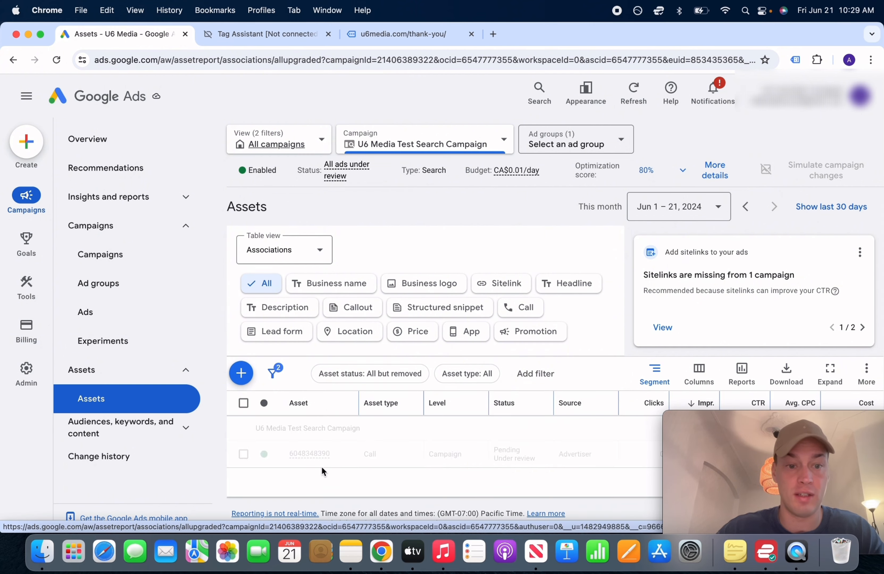
pyautogui.scroll(-1, 322, 468)
pyautogui.click(314, 435)
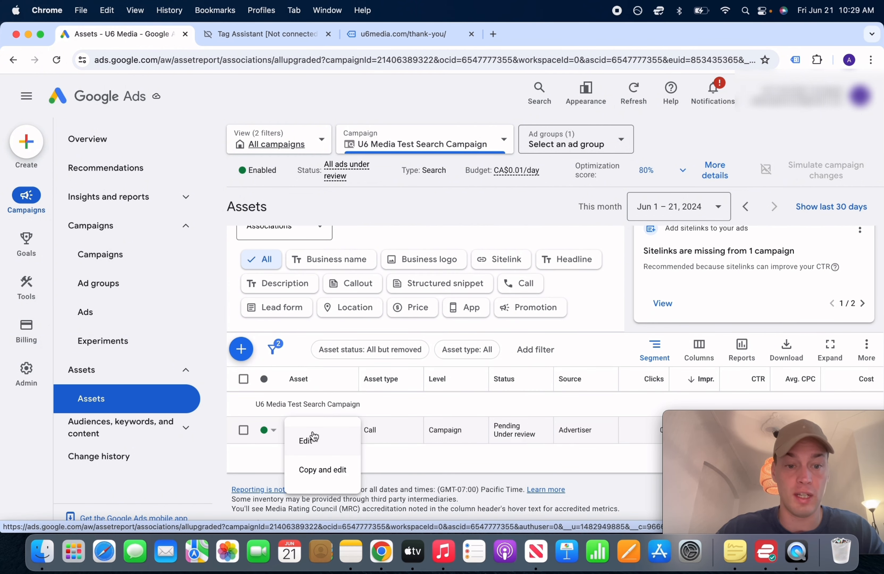
pyautogui.click(310, 447)
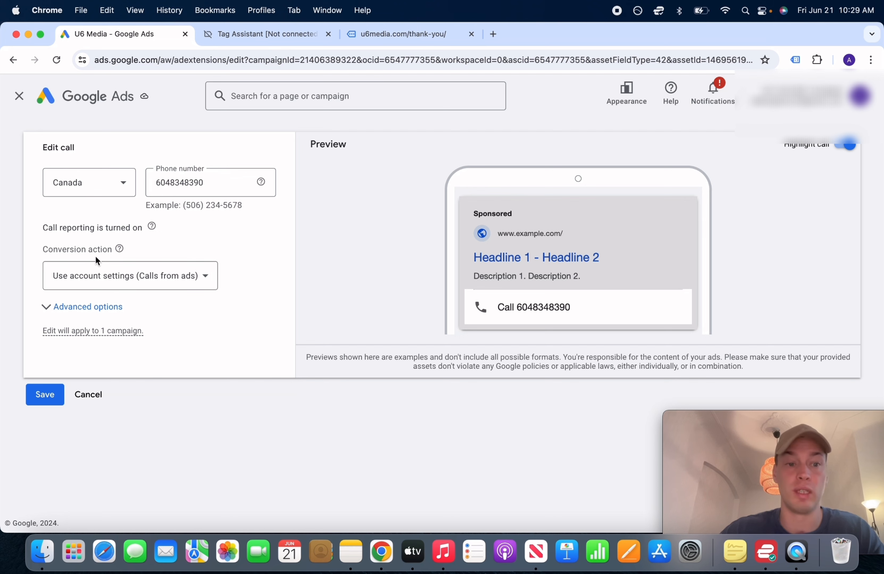
# Set the call asset's conversion action to Phone Call Ad Extensions and save
pyautogui.rightClick(75, 249)
pyautogui.click(218, 233)
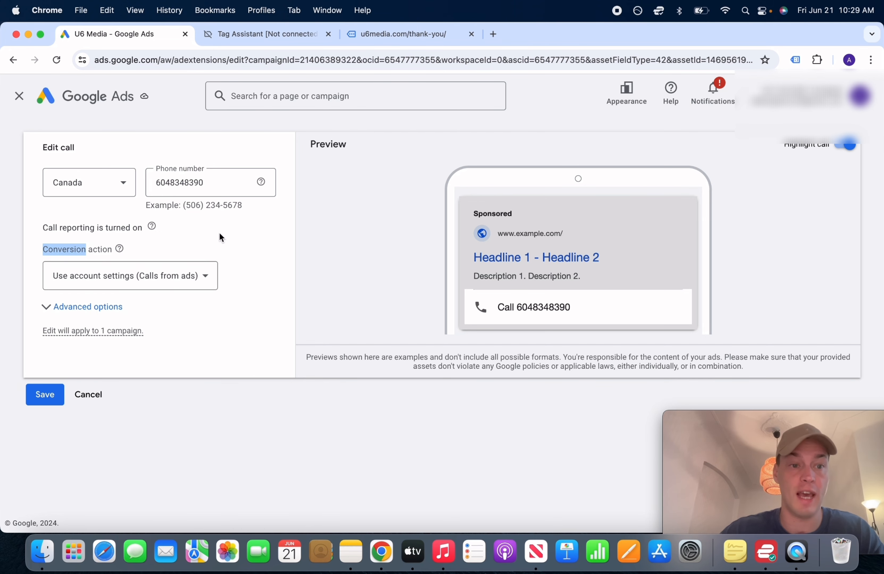
pyautogui.click(231, 255)
pyautogui.click(184, 276)
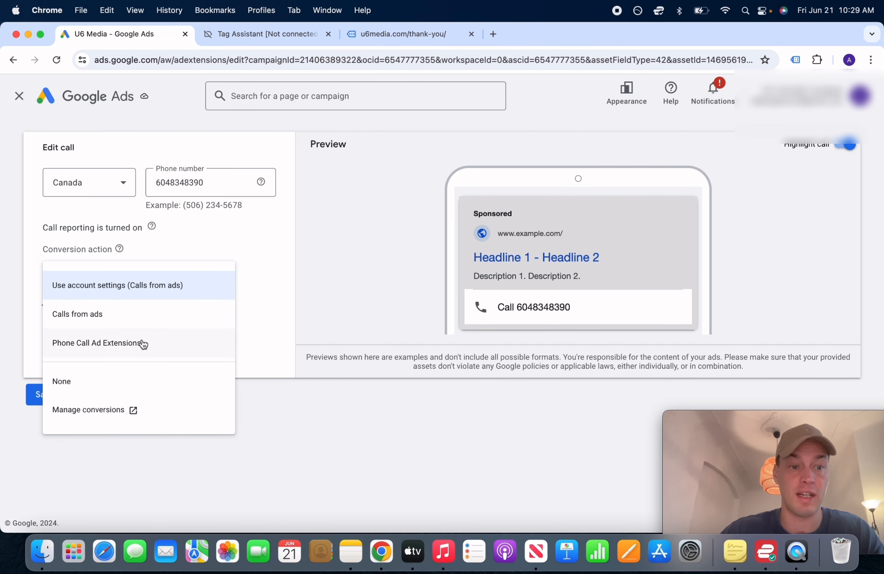
pyautogui.click(108, 351)
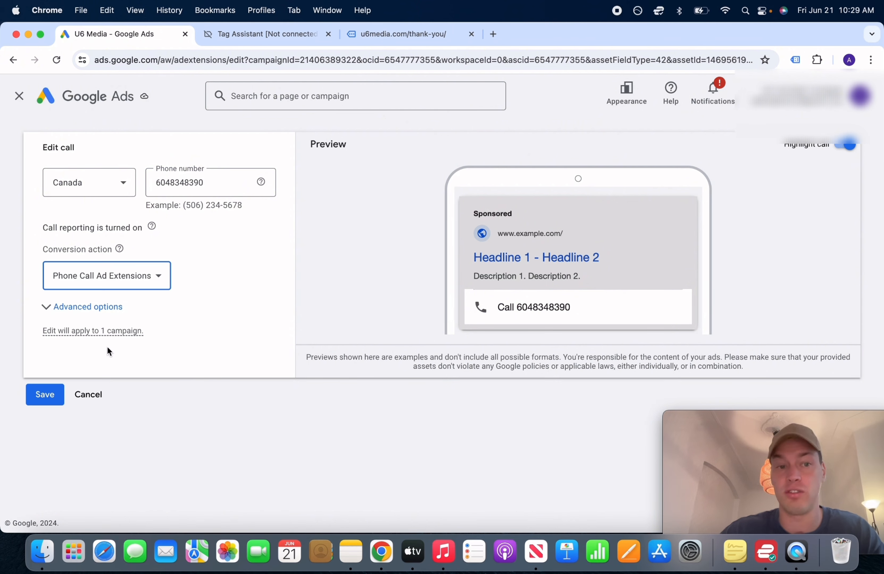
pyautogui.click(51, 398)
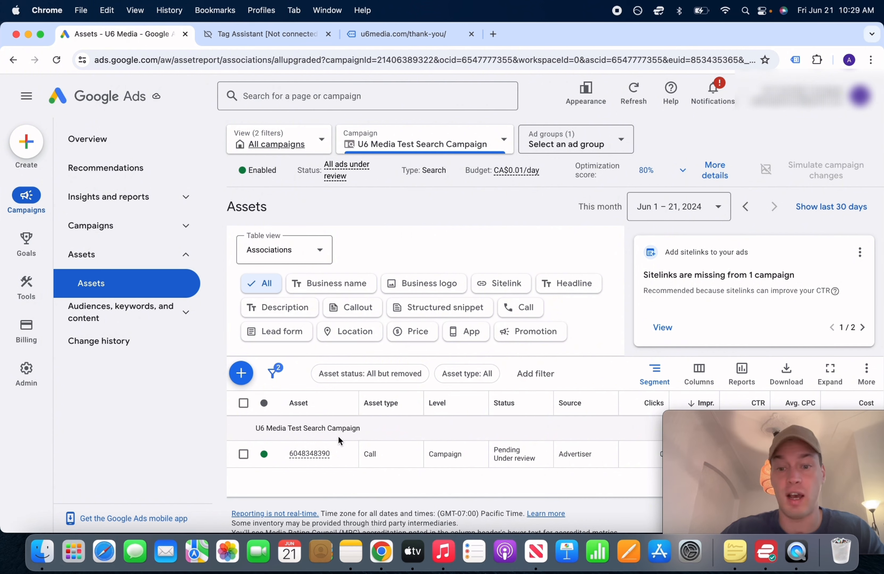
pyautogui.press('XF86MonBrightnessUp')
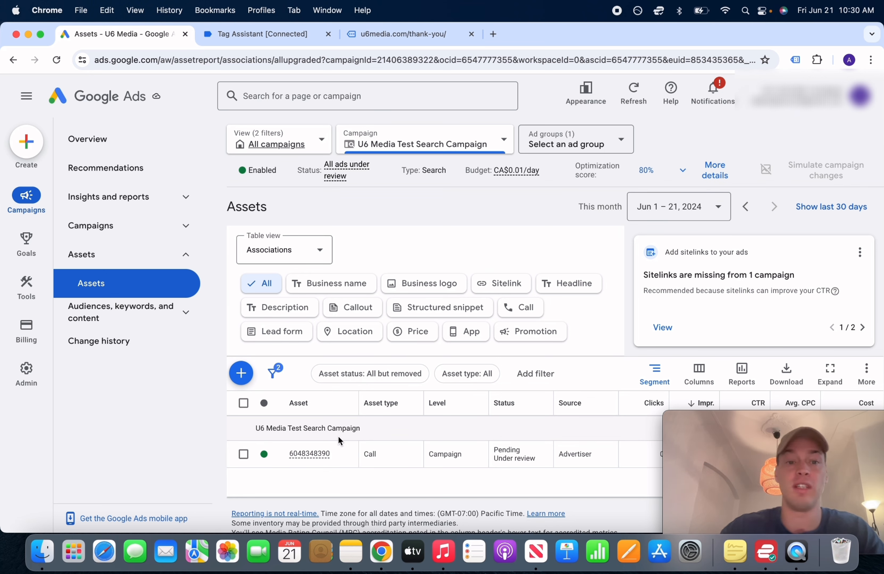
pyautogui.press('F2')
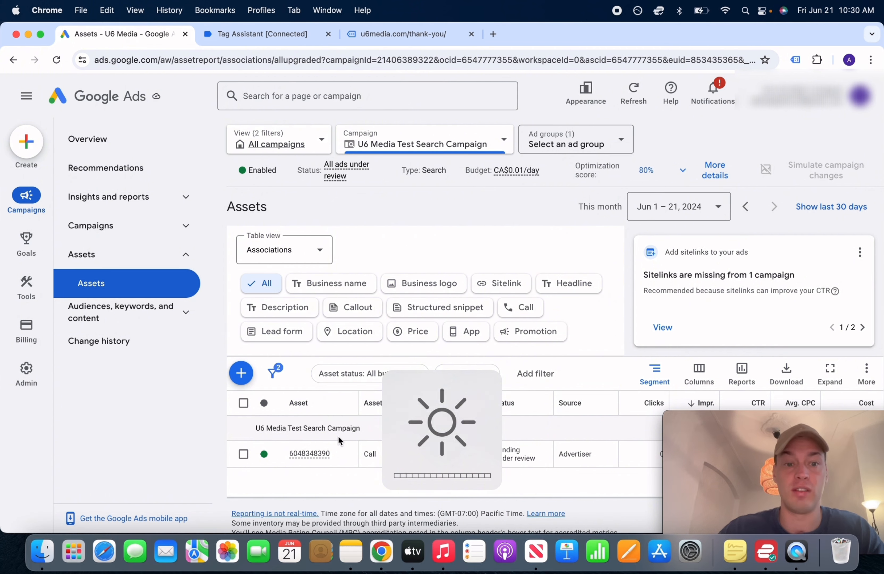
pyautogui.press('F2')
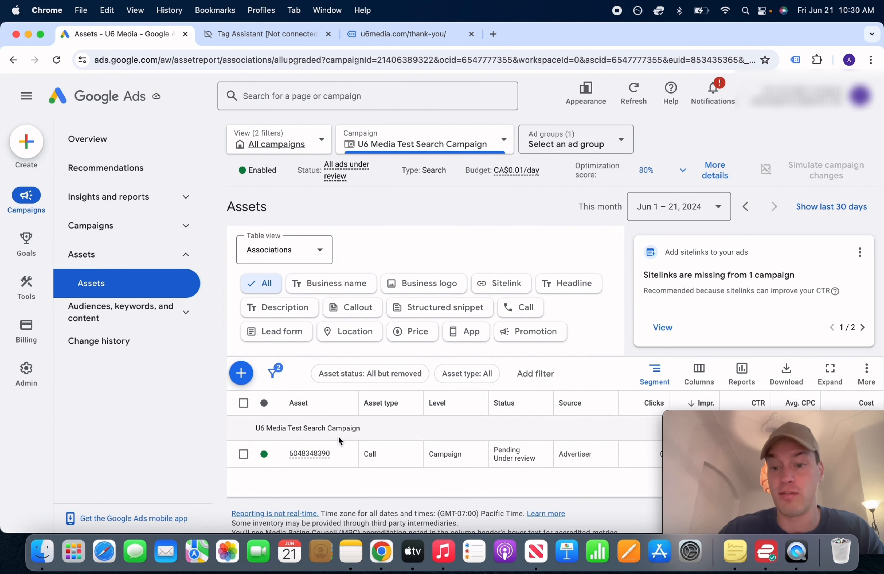
pyautogui.press('F2')
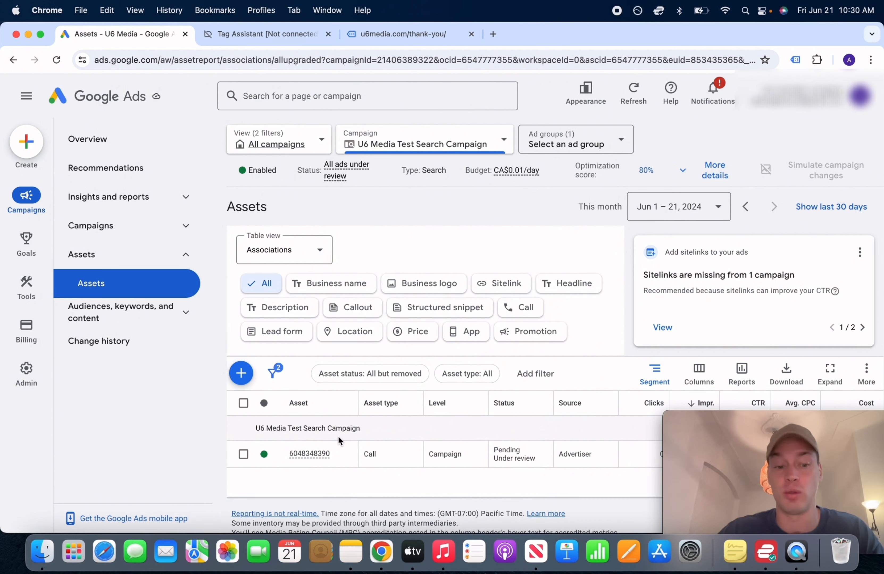
pyautogui.press('F2')
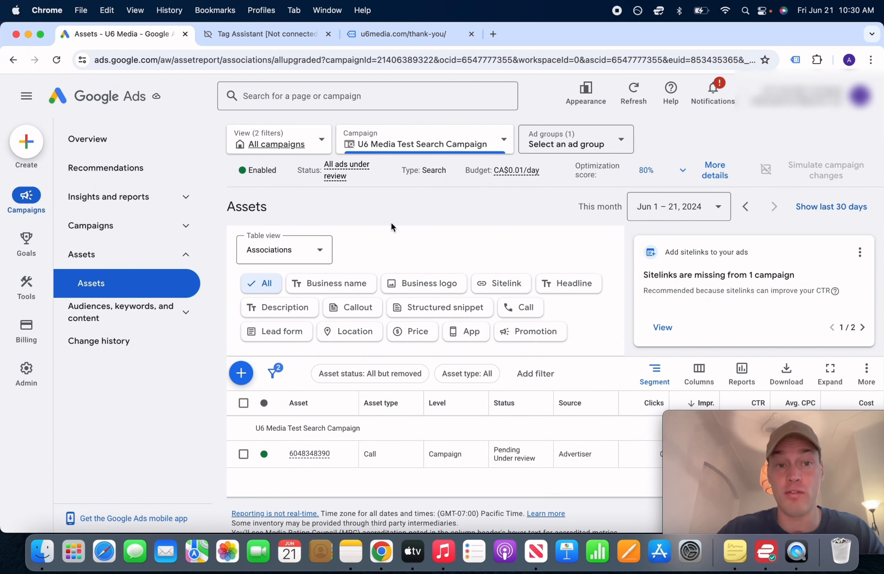
pyautogui.press('F2')
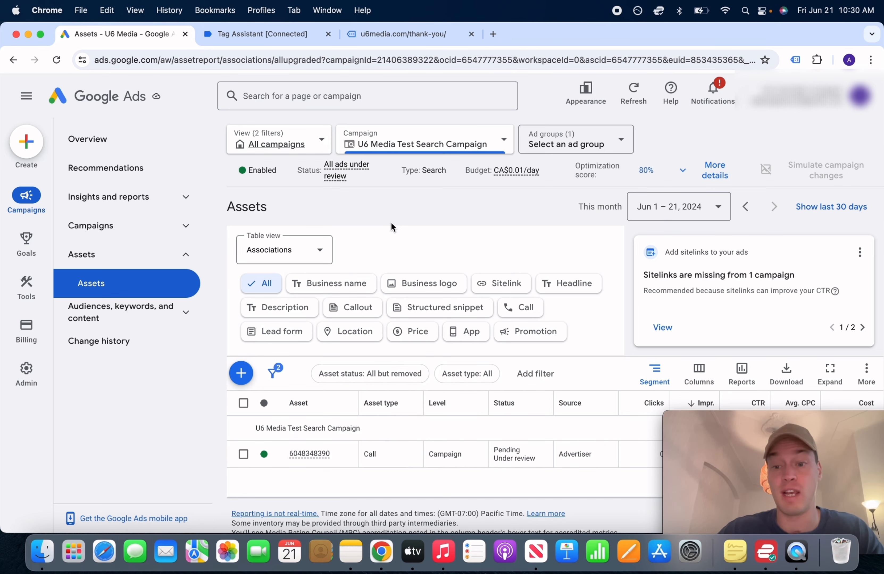
pyautogui.press('F2')
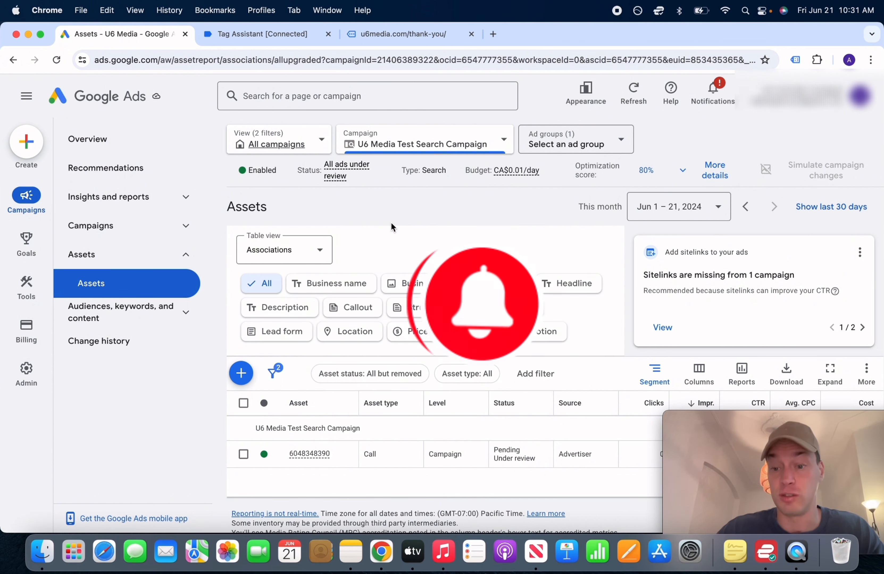
pyautogui.press('F2')
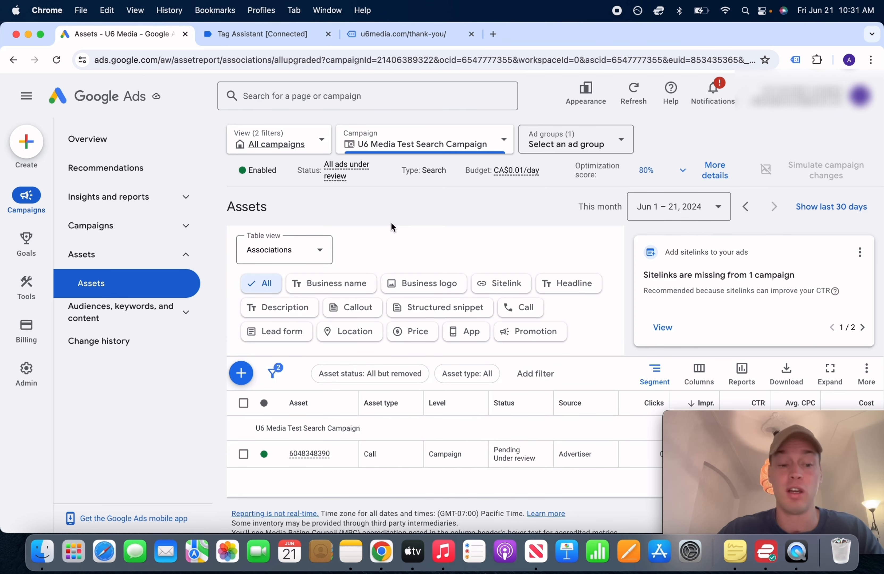
pyautogui.press('F2')
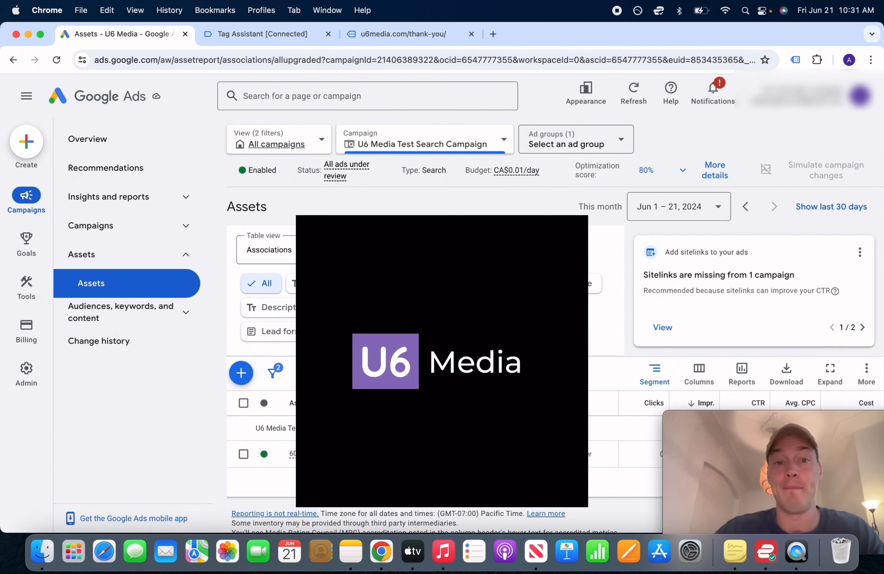